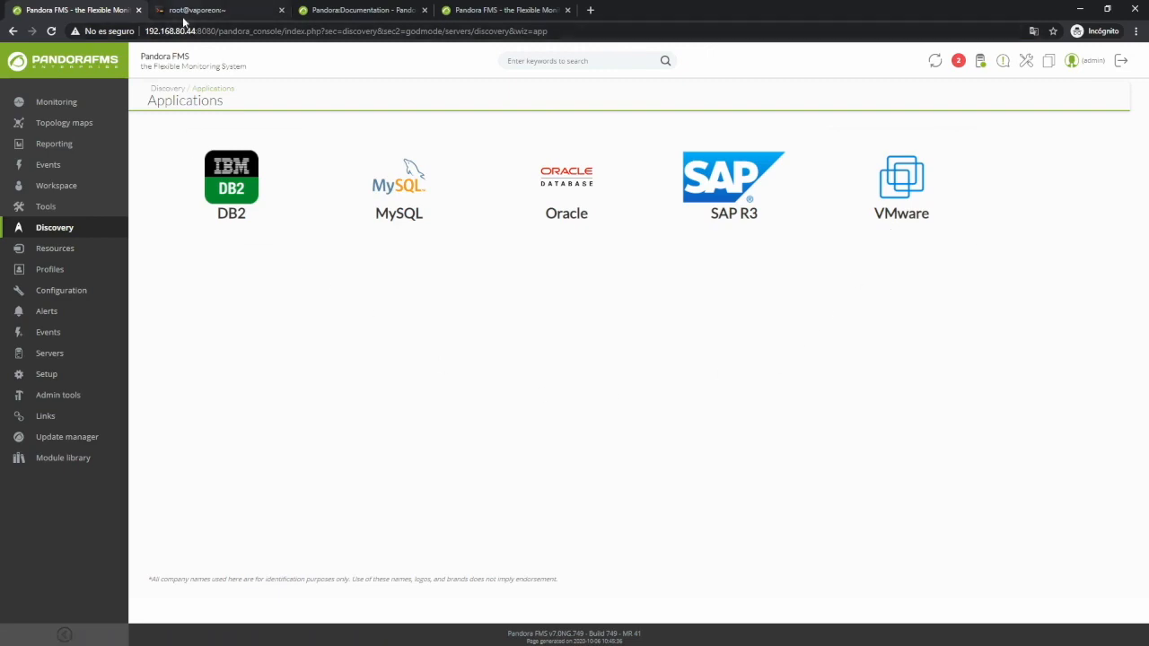
Switch to the root shell session and open /etc/pandora/pandora_server.conf in vim
click(186, 14)
text(vim /etc/pan)
key(BackSpace)
key(BackSpace)
key(BackSpace)
text(pandora/pandor)
key(Tab)
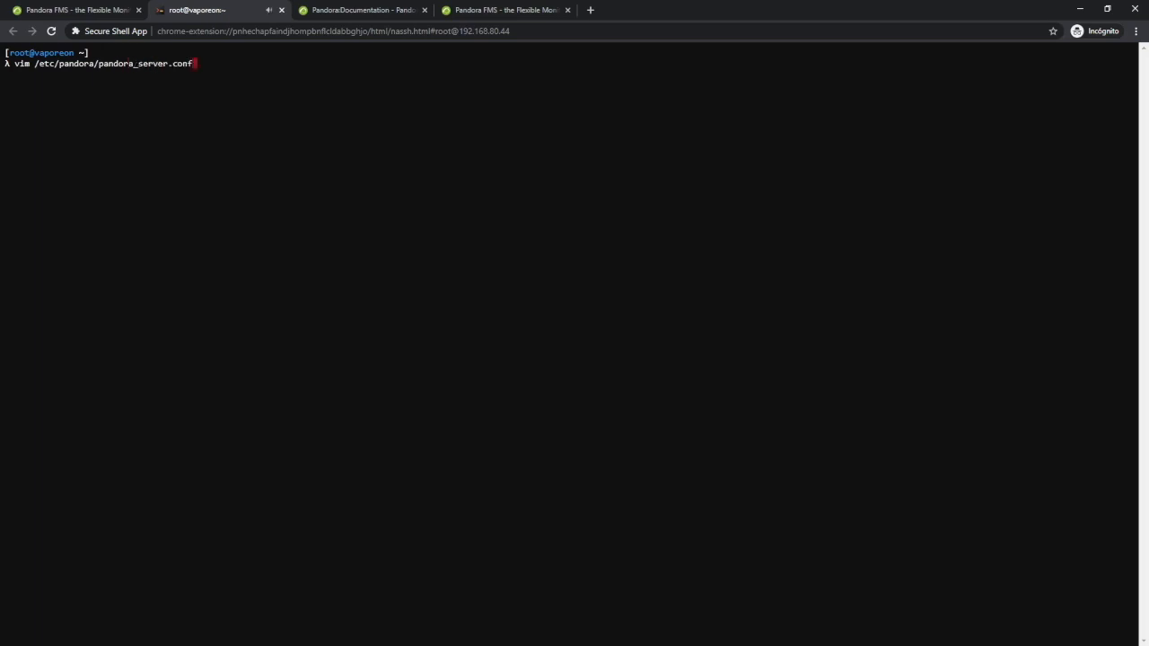
key(Return)
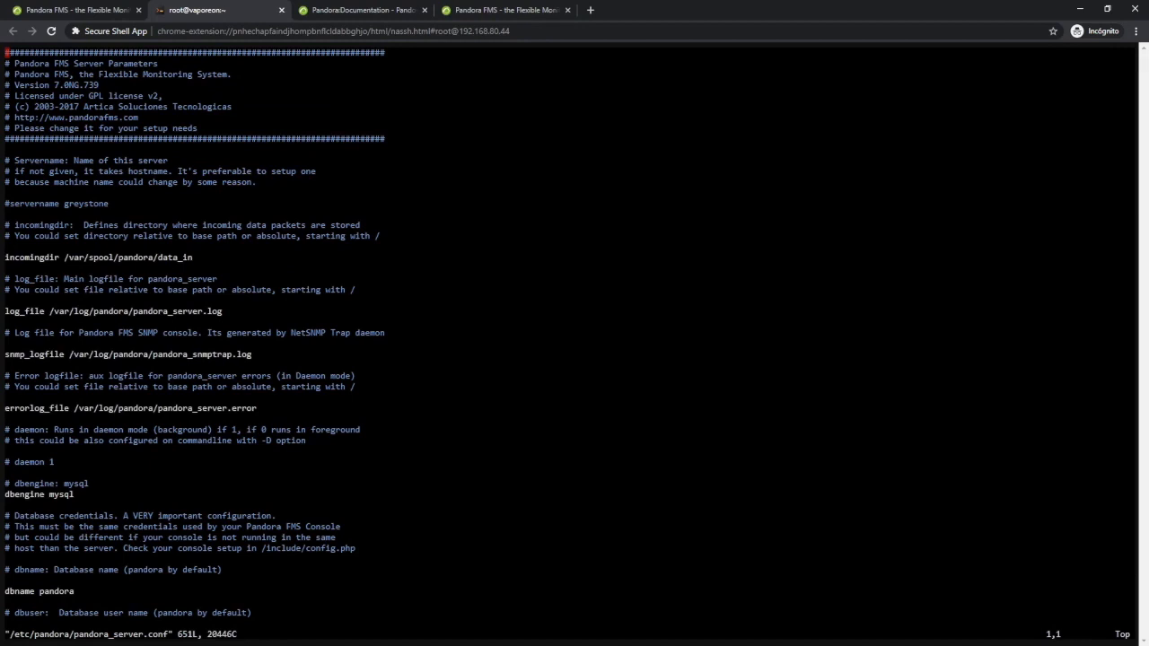
Search the server configuration for "recon" to check the reconserver setting, and quit vim
text(/recon)
key(Return)
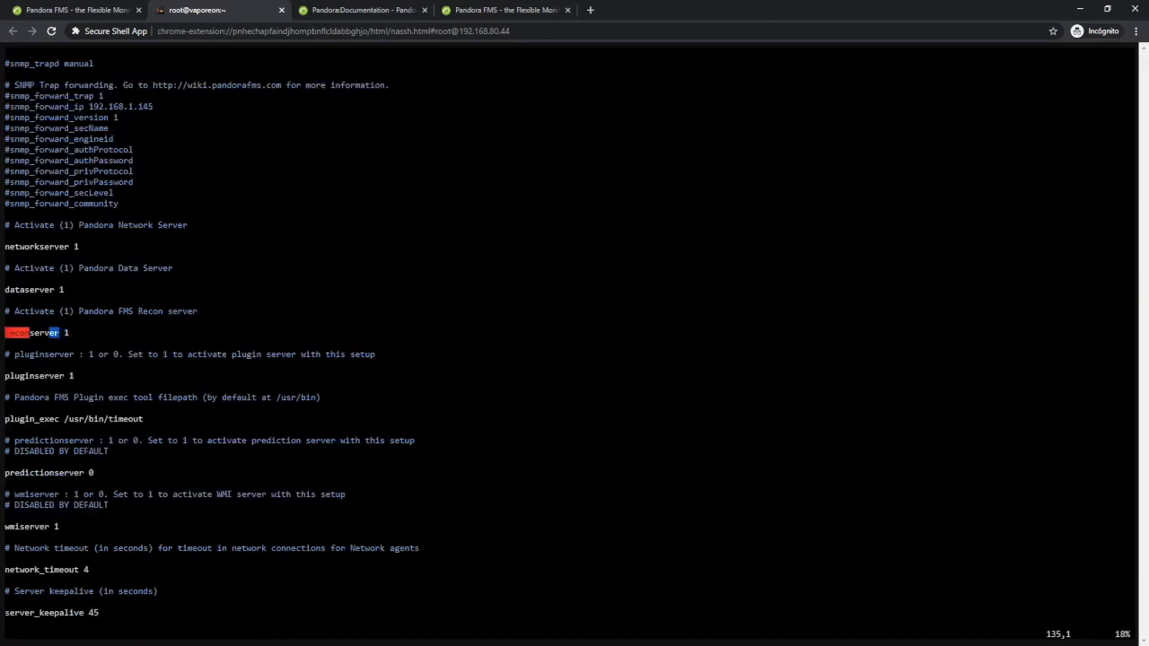
text(:q)
key(Return)
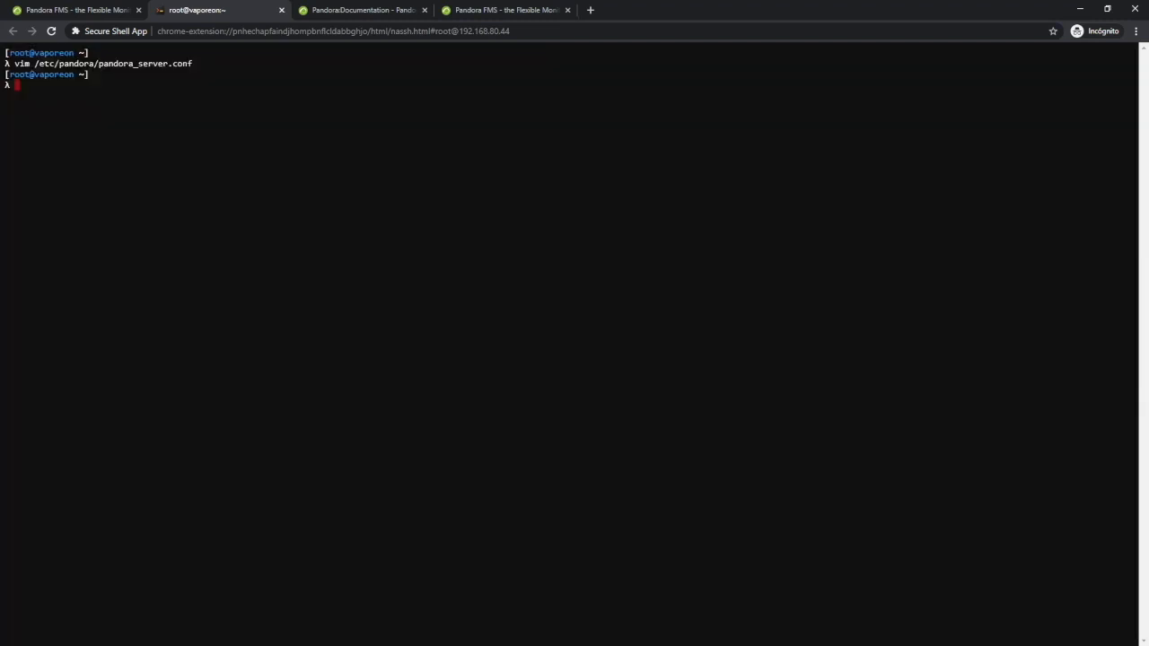
Return to the Pandora FMS console and start a new VMware task under the Discovery applications
click(72, 9)
mouse_move(62, 237)
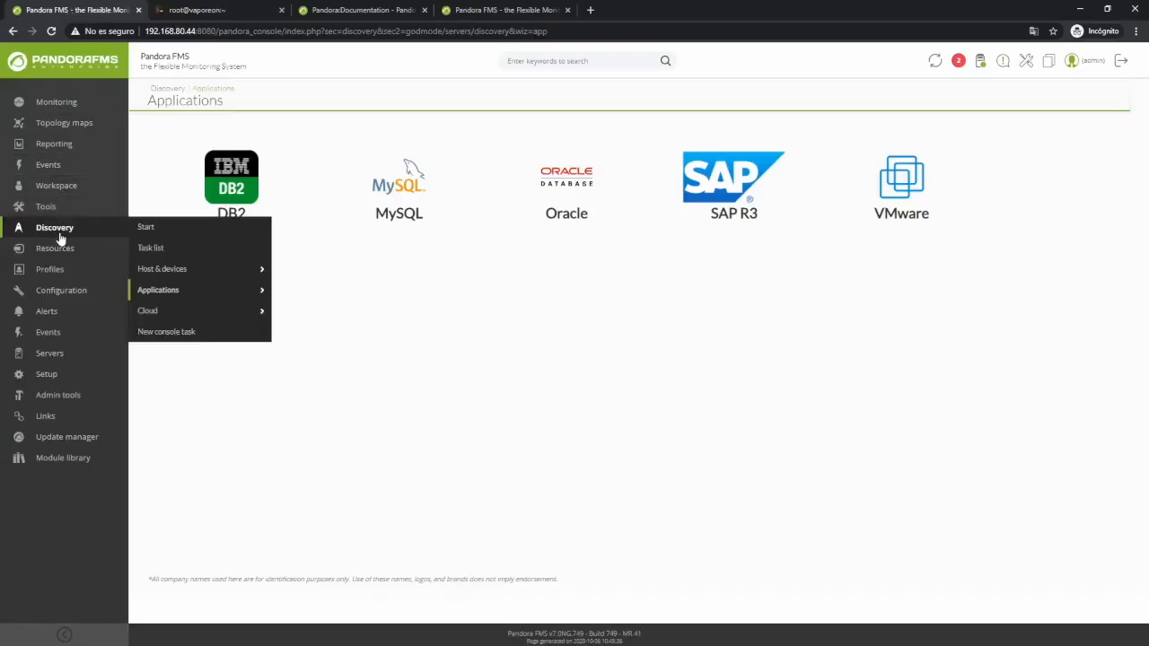
mouse_move(224, 310)
mouse_move(230, 290)
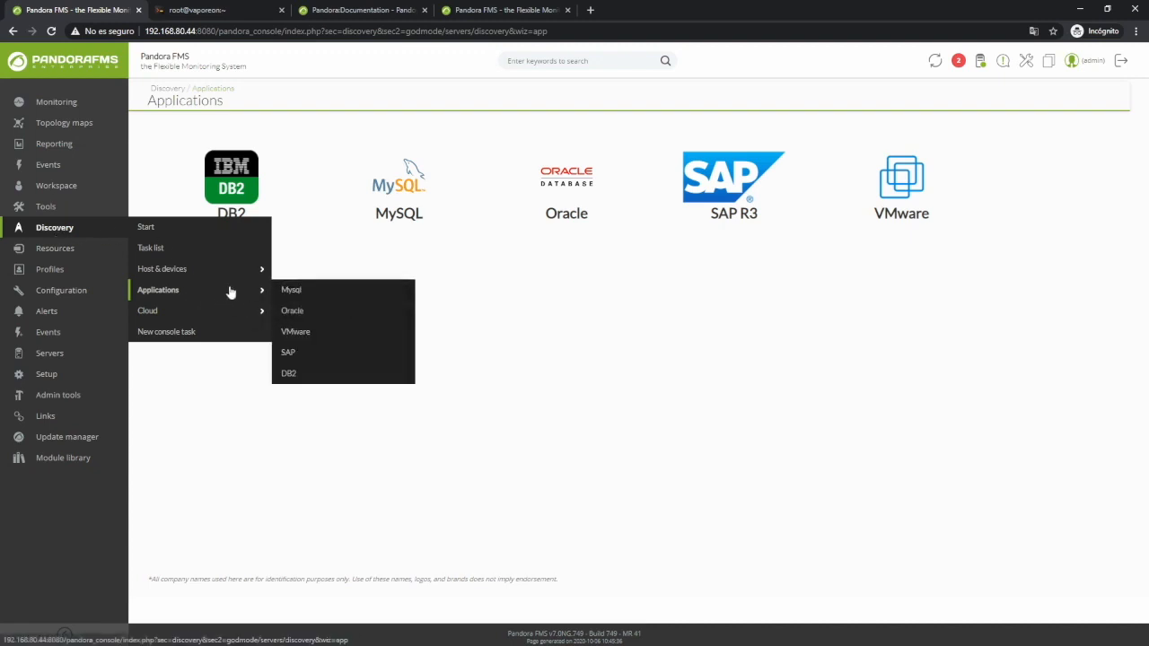
click(296, 331)
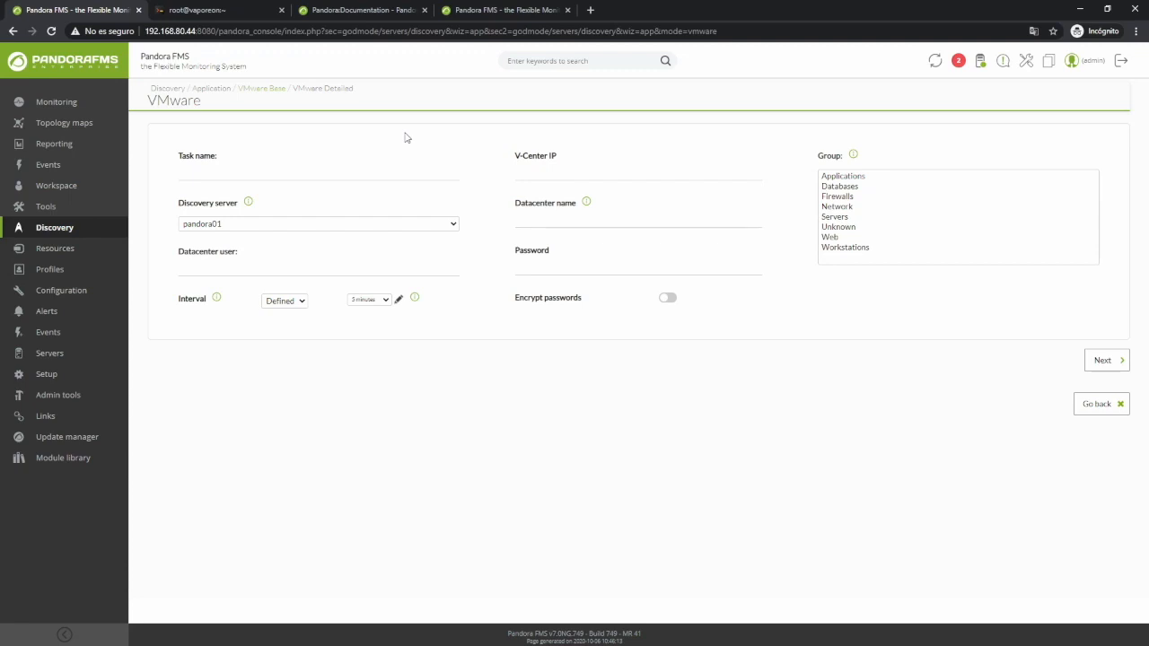
Name the task Discovery VMware208, choose pandora01 as Discovery server and enter root as datacenter user
text(Discovery VMware208)
click(302, 228)
click(303, 234)
click(283, 268)
text(root)
Set the V-Center IP to 192.168.80.208 and the datacenter name to ha-datacenter, and enter the datacenter password
text(192.168.80.208)
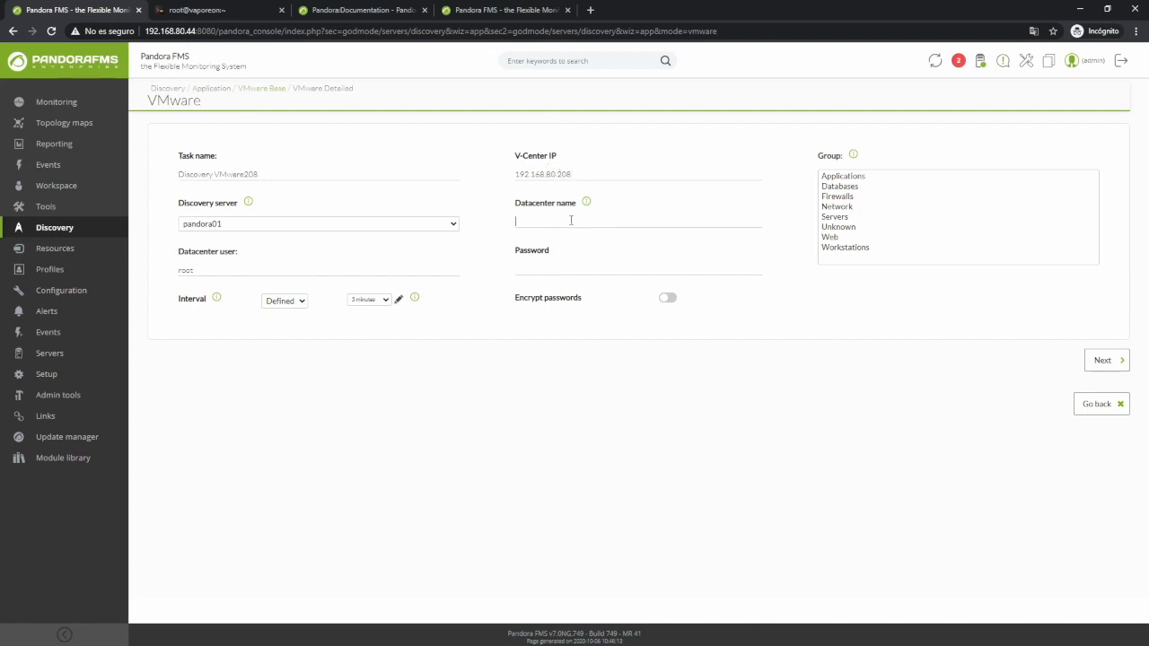
text(ha-datacenter)
text(•••••••)
Set the task interval to Manual, select the Applications group and continue to the VMware detailed settings
click(303, 302)
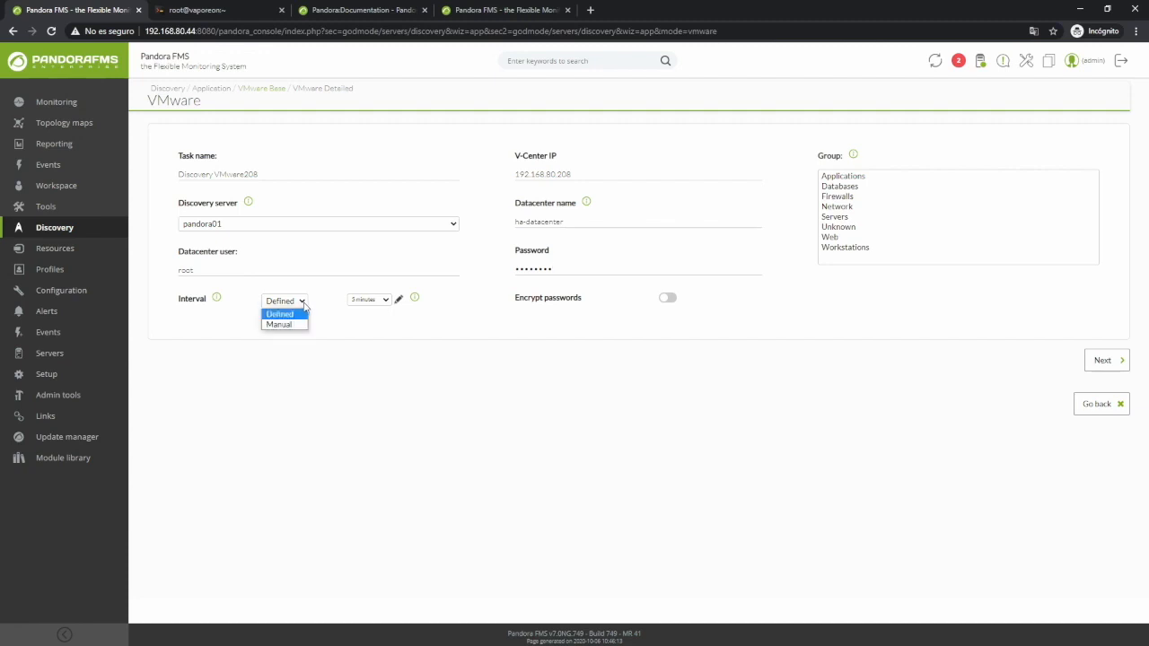
click(304, 312)
click(383, 303)
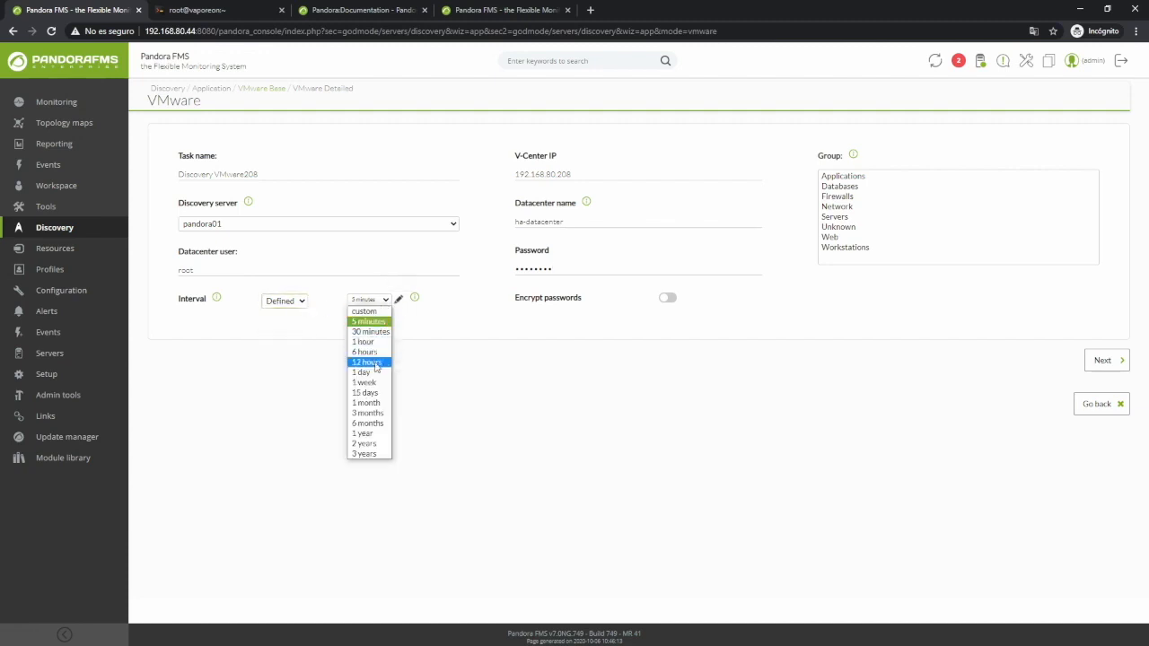
click(396, 301)
click(300, 302)
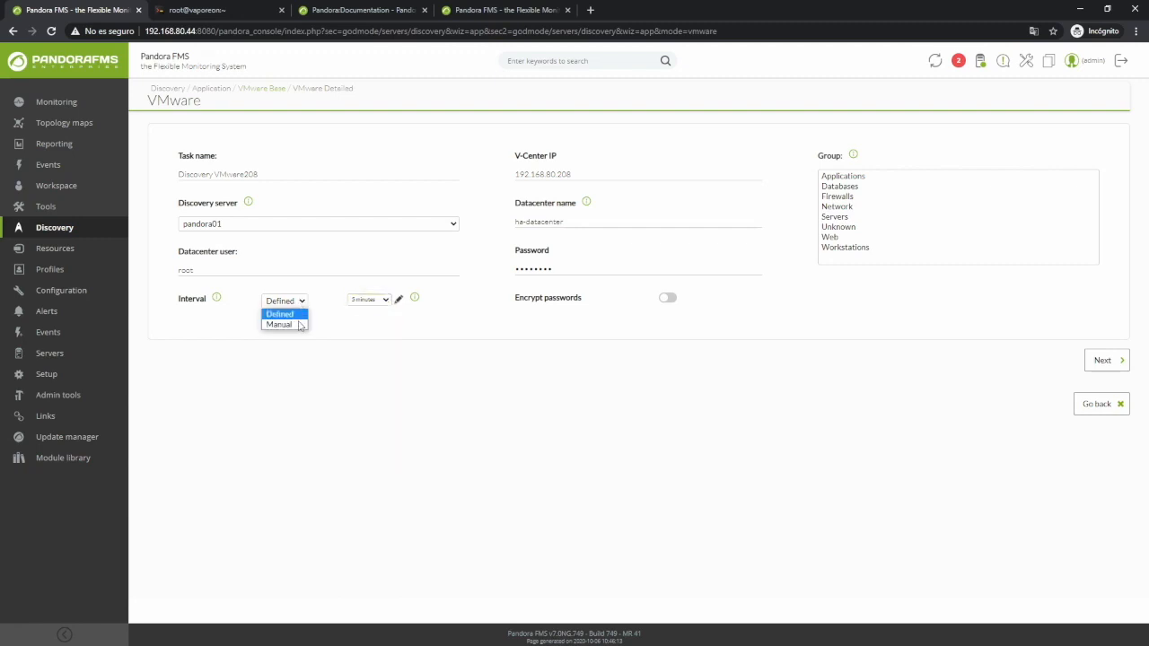
click(297, 325)
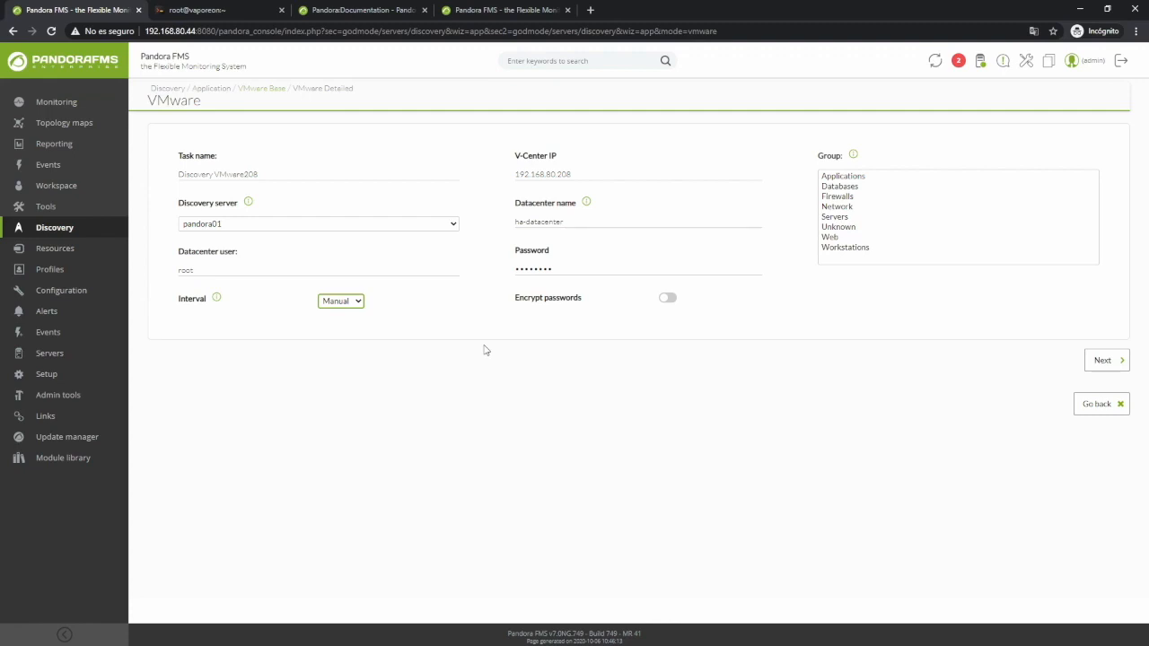
click(860, 177)
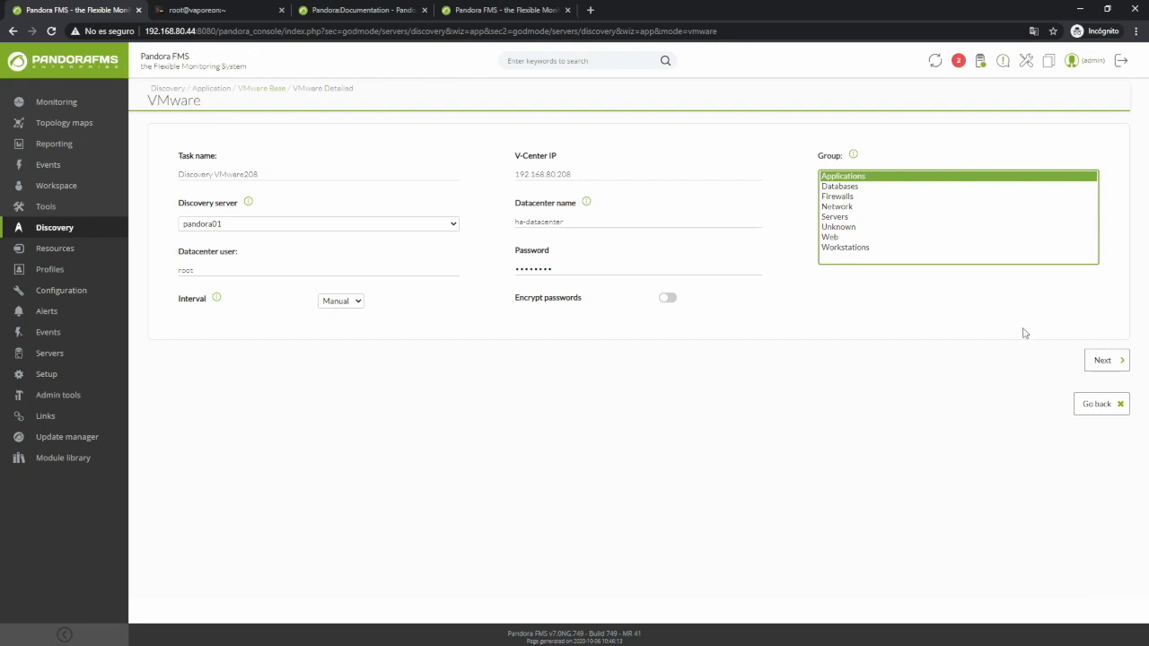
click(1104, 361)
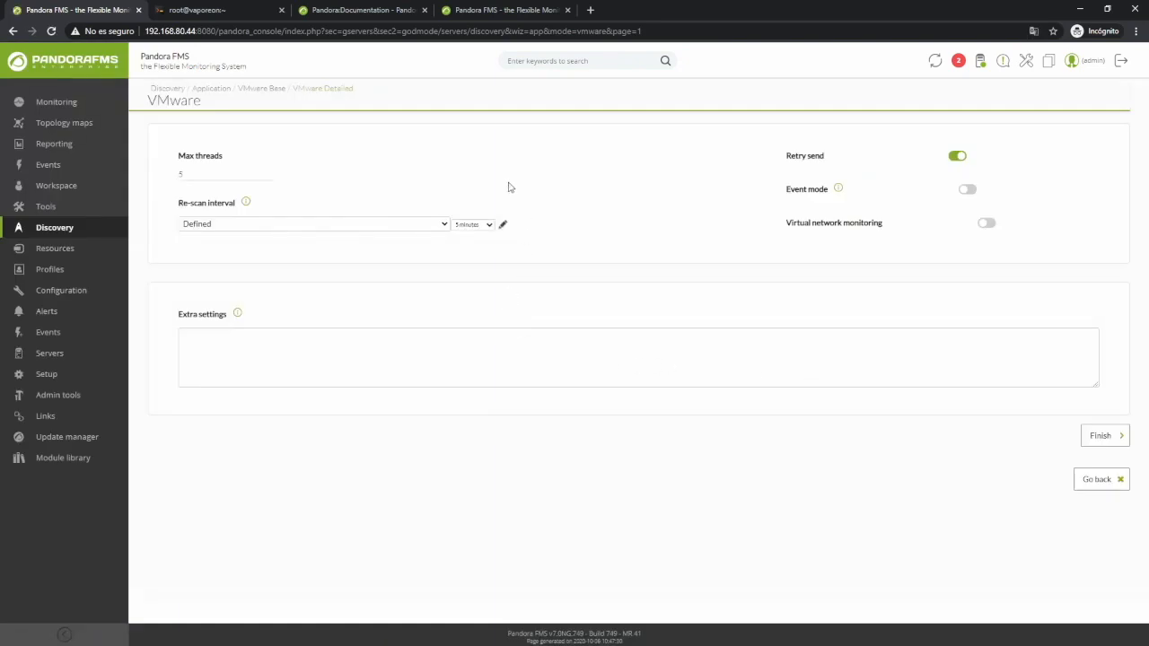
Review the Max threads, Retry send, Event mode and Extra settings options of the VMware task
double_click(203, 175)
text(15)
click(957, 157)
click(957, 157)
mouse_move(841, 192)
mouse_move(240, 315)
Switch to the Pandora documentation and examine the VMware section of Discovery Applications down to the detailed options
click(352, 11)
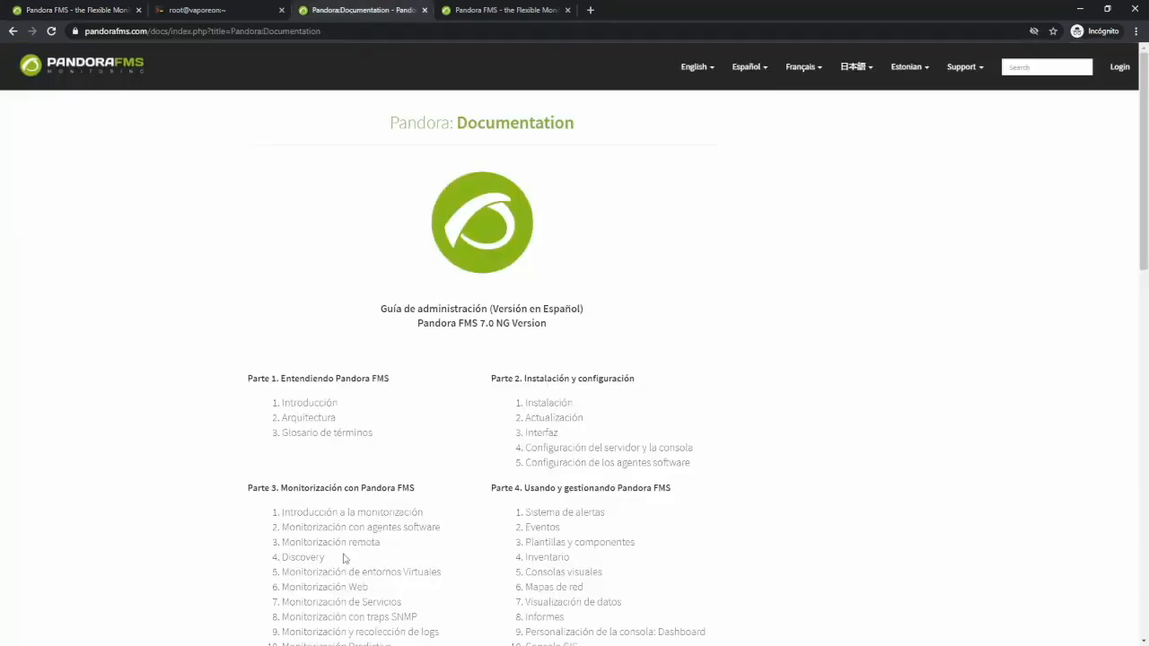
click(303, 558)
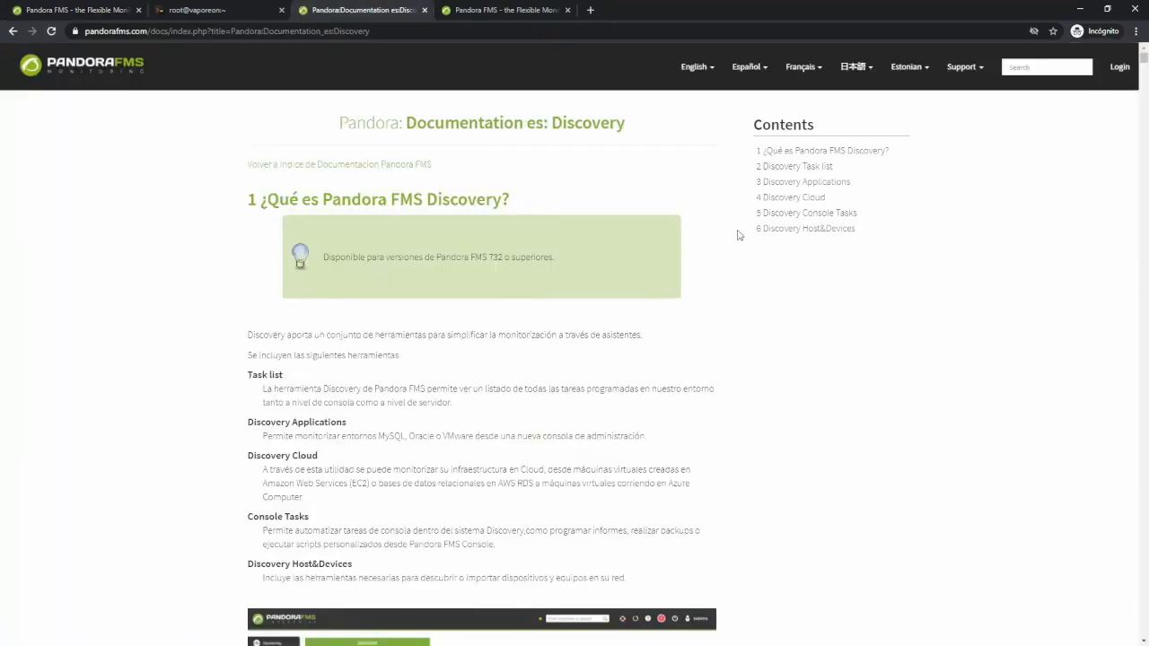
mouse_move(758, 189)
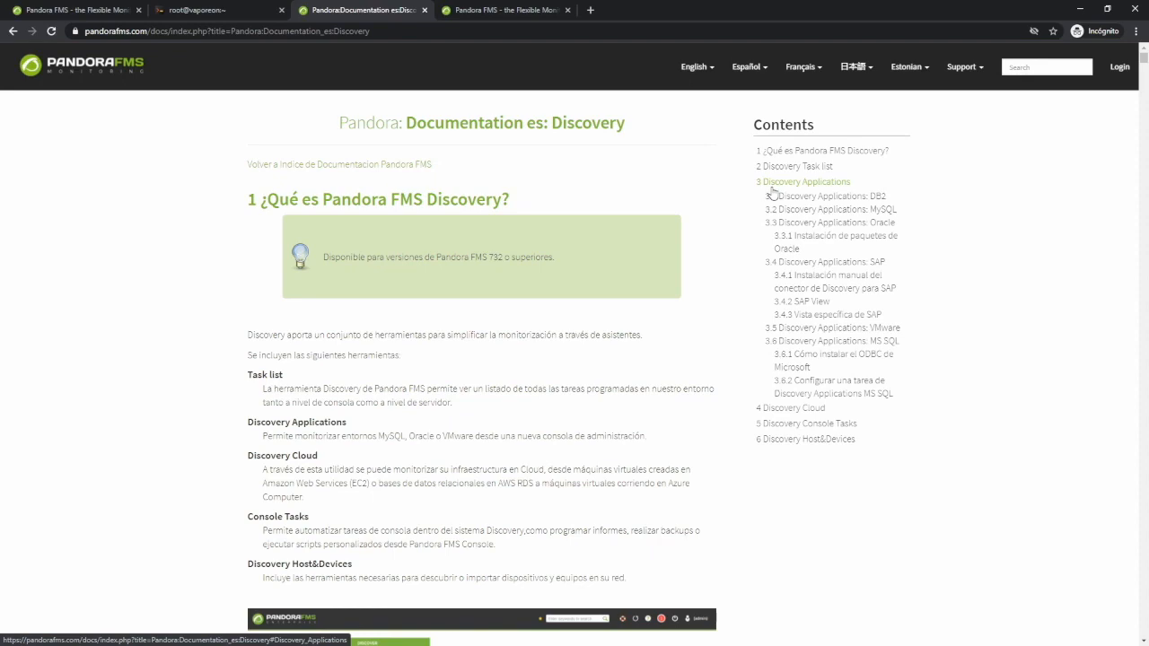
click(833, 328)
scroll(405, 368, down, 8)
scroll(405, 369, down, 2)
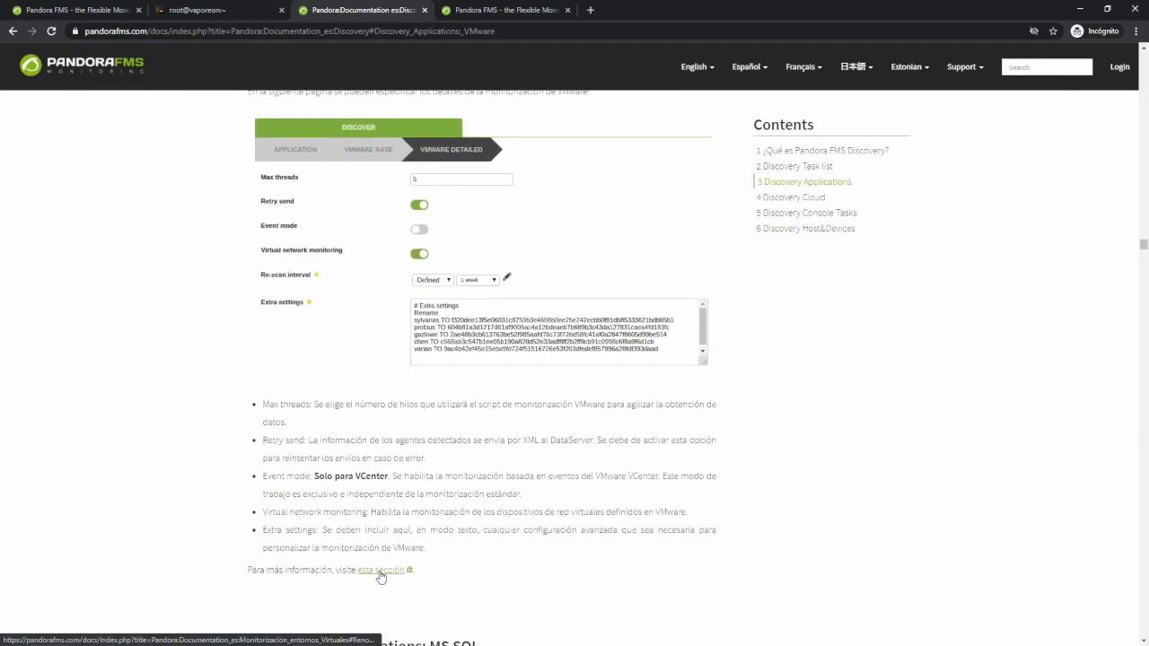
Follow the link to further VMware information and read the sections on renaming and discarding entities
click(380, 571)
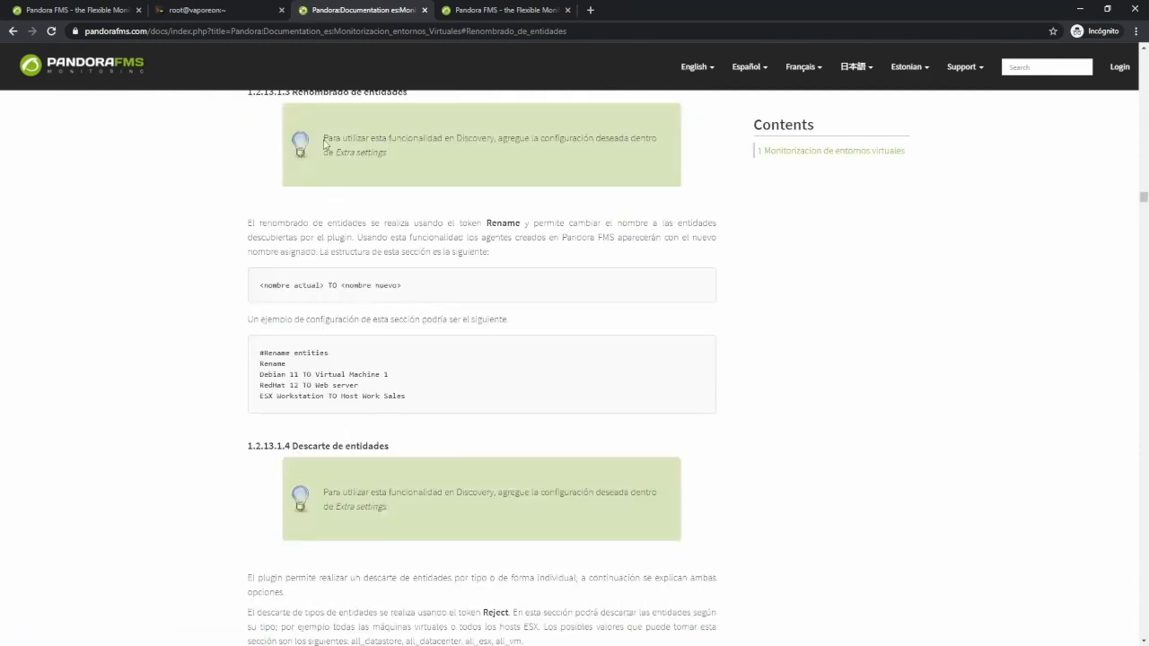
scroll(356, 241, up, 1)
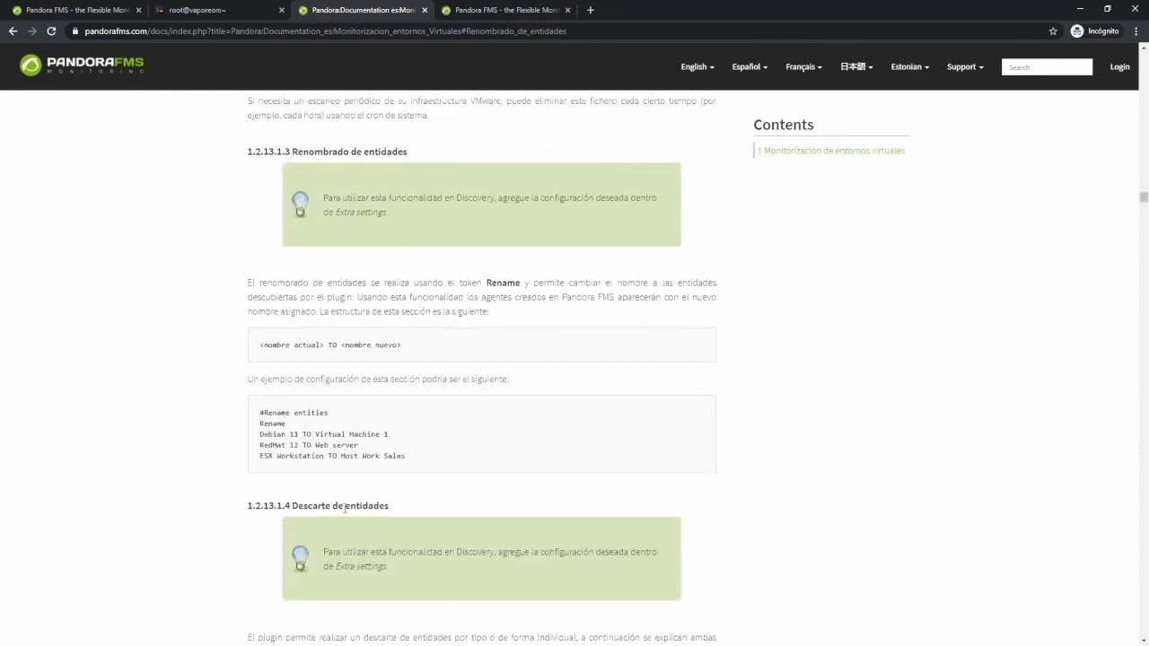
scroll(364, 525, down, 4)
scroll(337, 512, down, 1)
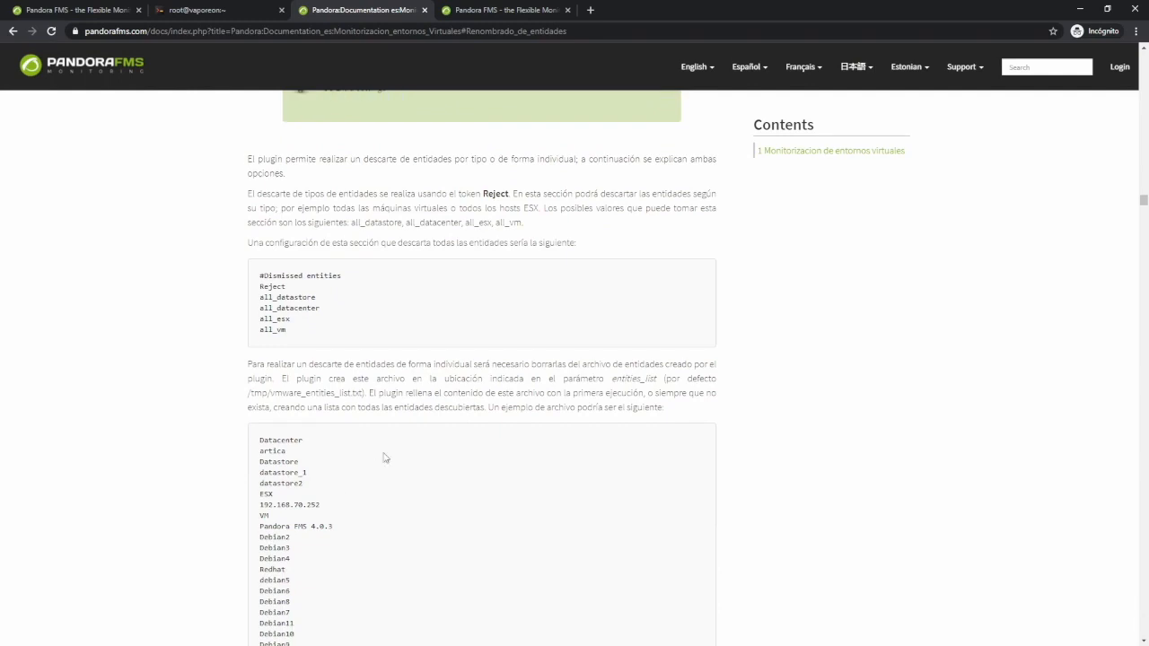
Return to the console, finish creating the Discovery VMware208 task and force its execution
click(102, 9)
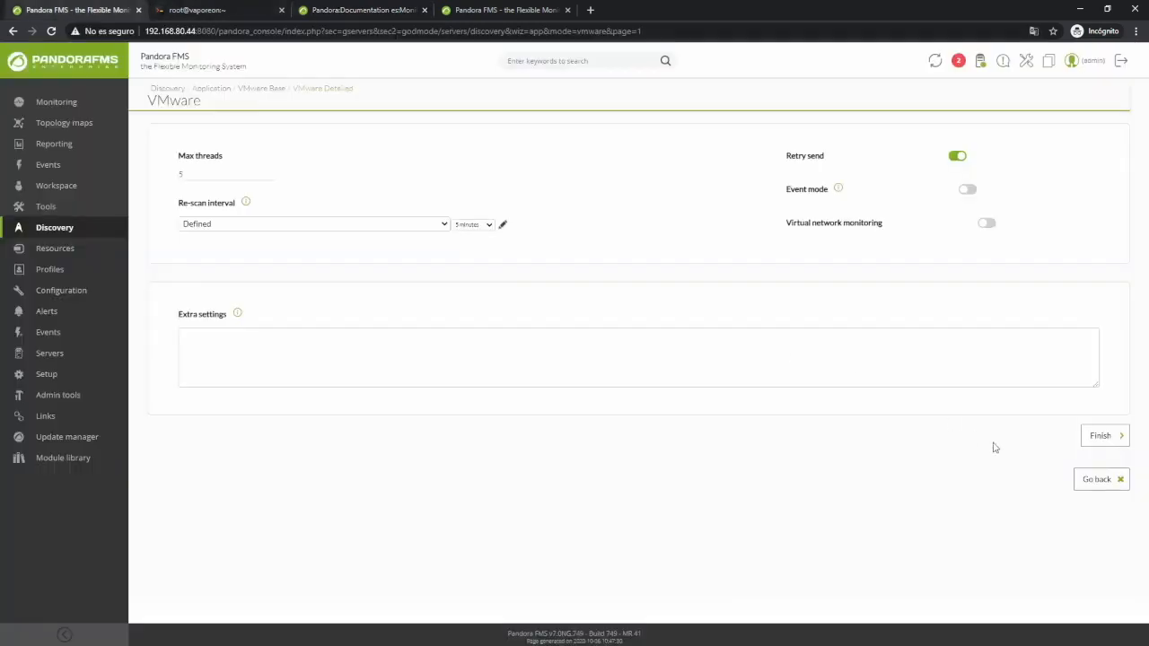
click(1097, 439)
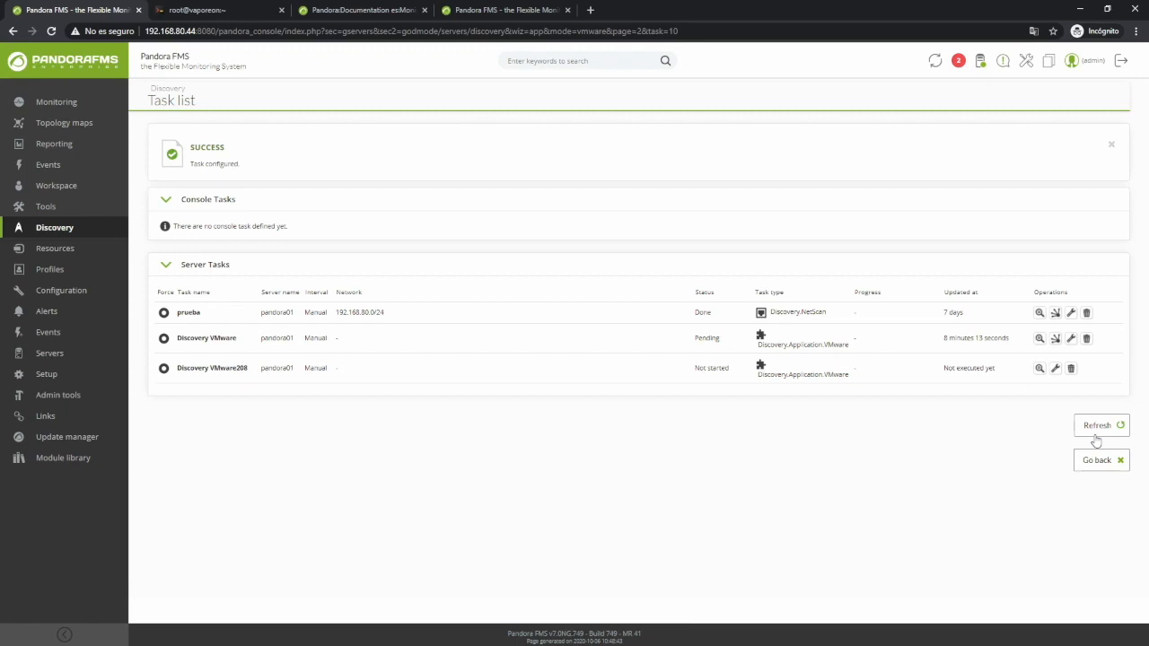
click(164, 369)
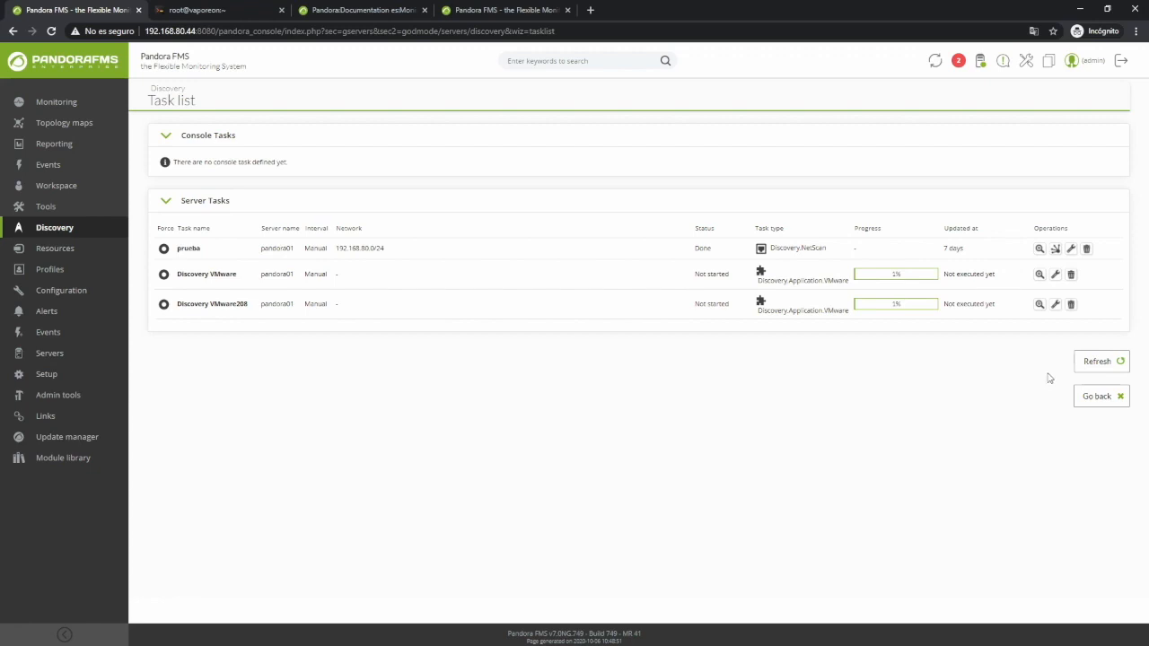
Refresh the task list, view the map of the Discovery VMware208 task and close it
click(1085, 361)
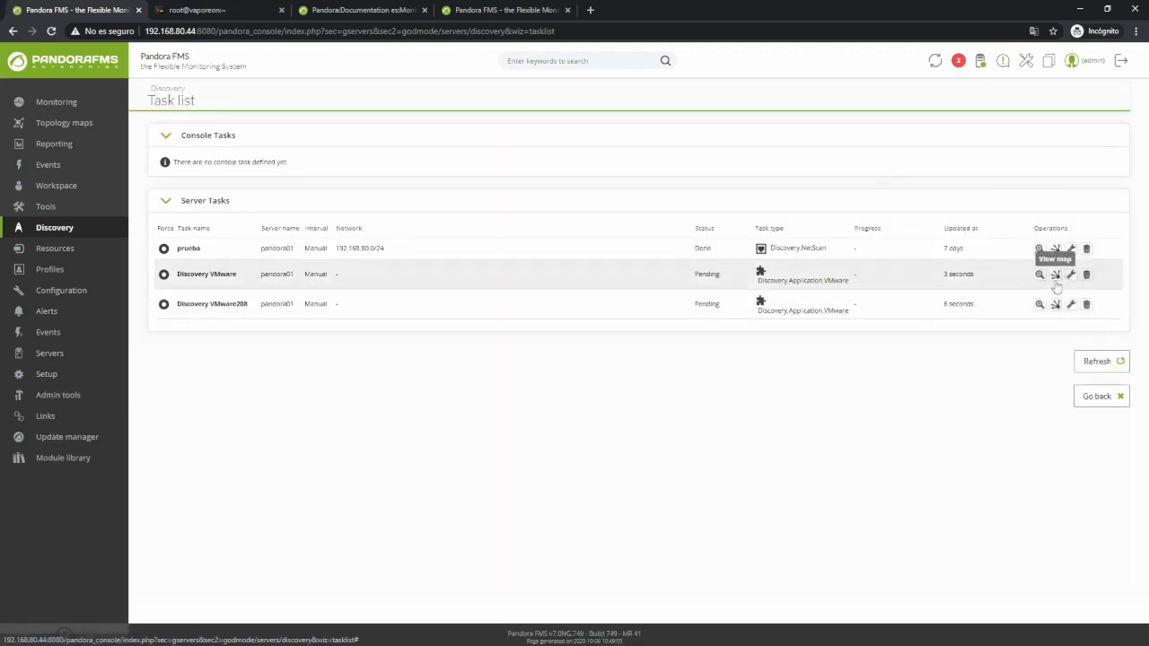
click(1058, 306)
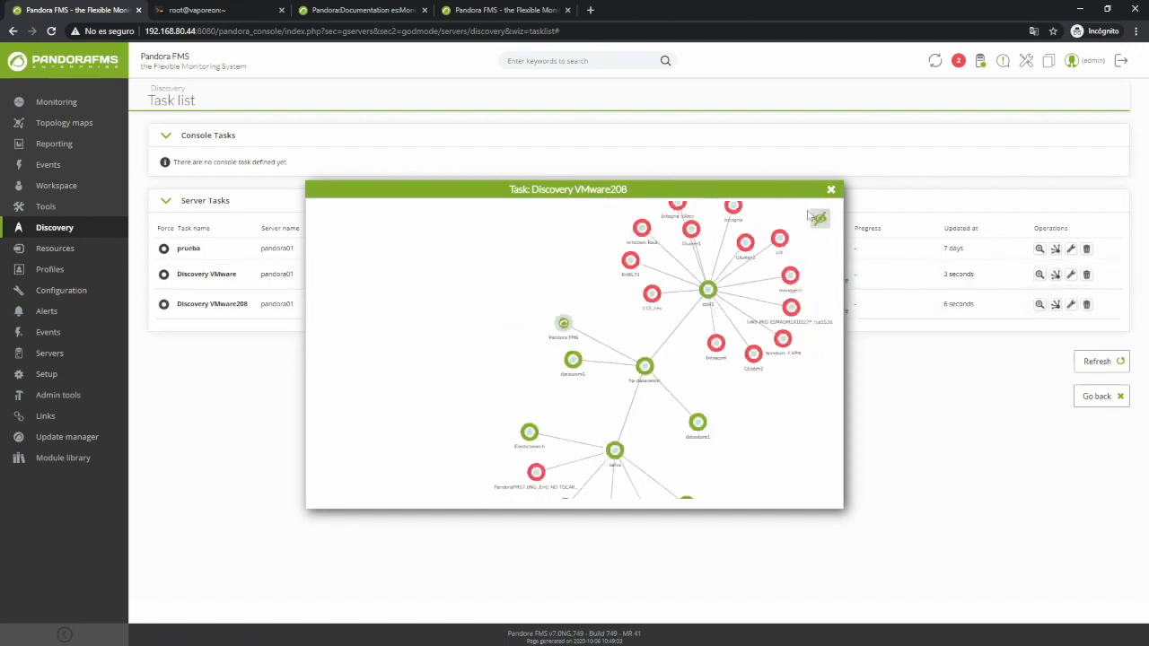
click(831, 190)
Open the agent management list and view the details of the last datastore1 agent
mouse_move(56, 249)
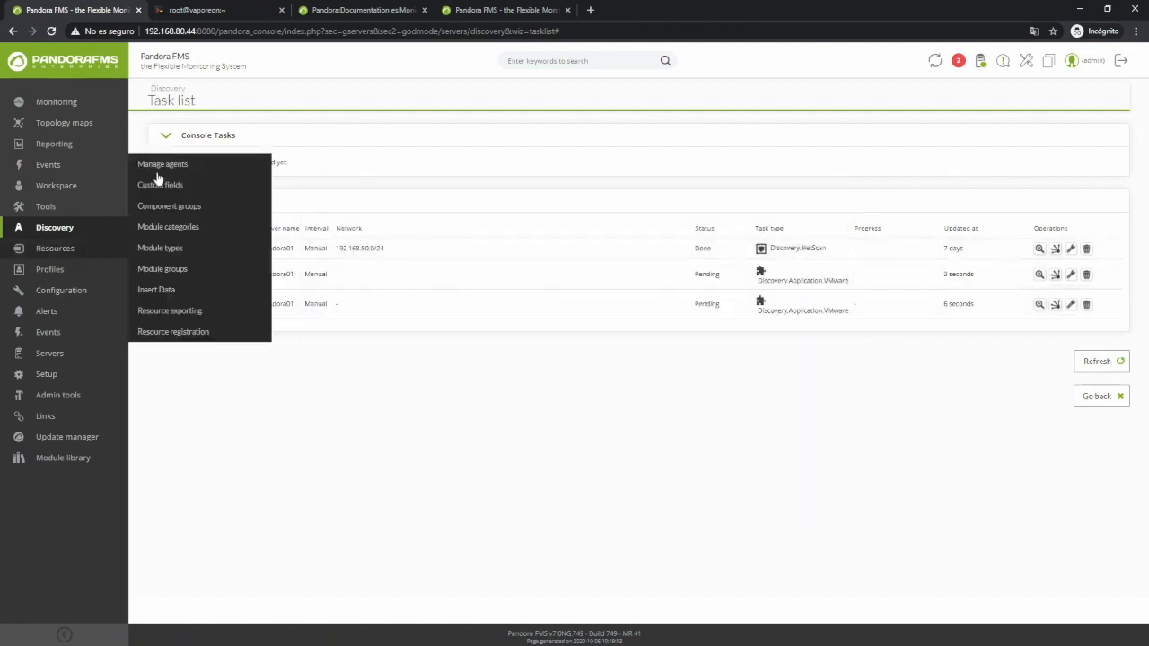
click(164, 163)
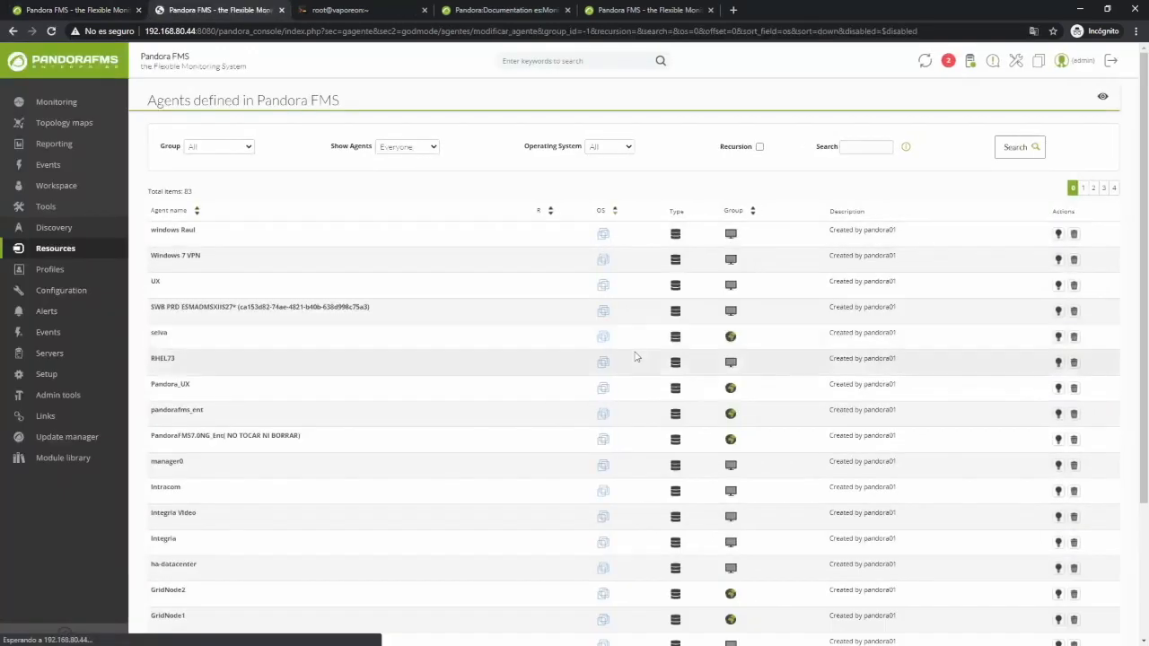
scroll(188, 530, down, 3)
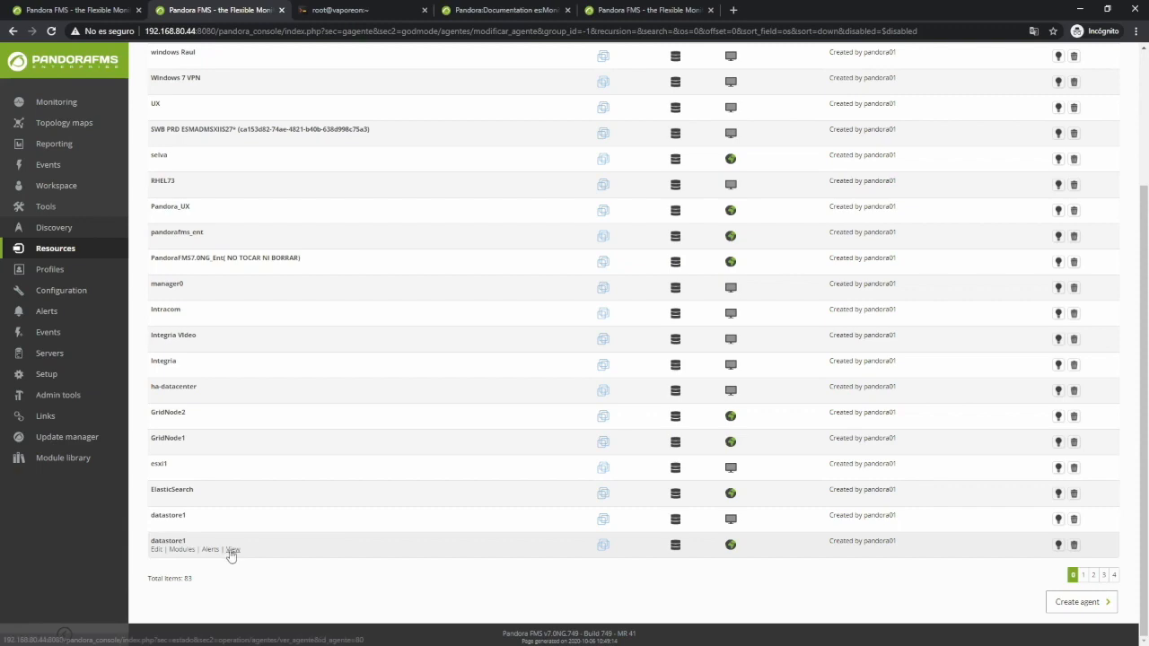
click(230, 549)
Examine the datastore1 agent's module list, including the free space percentage and free space in bytes
scroll(442, 489, down, 2)
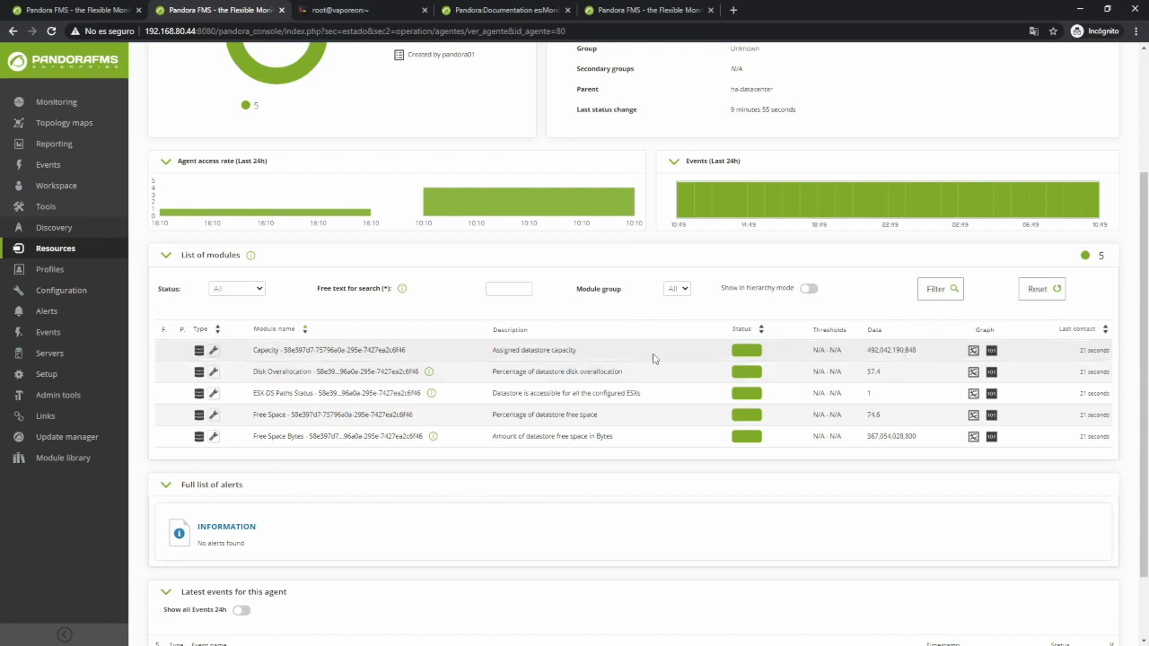
drag(908, 420, 811, 418)
drag(476, 436, 944, 446)
click(912, 443)
scroll(720, 470, up, 1)
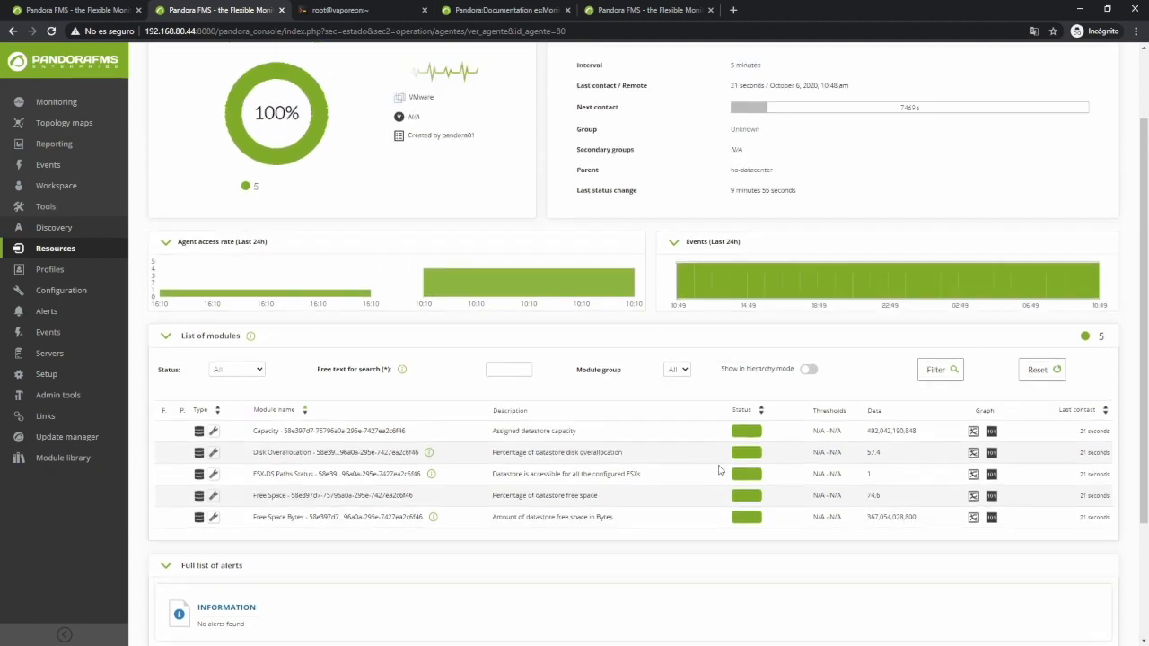
scroll(718, 469, up, 1)
Open the VMware view and examine the entity summary and the top 5 VM usage graphs
mouse_move(103, 107)
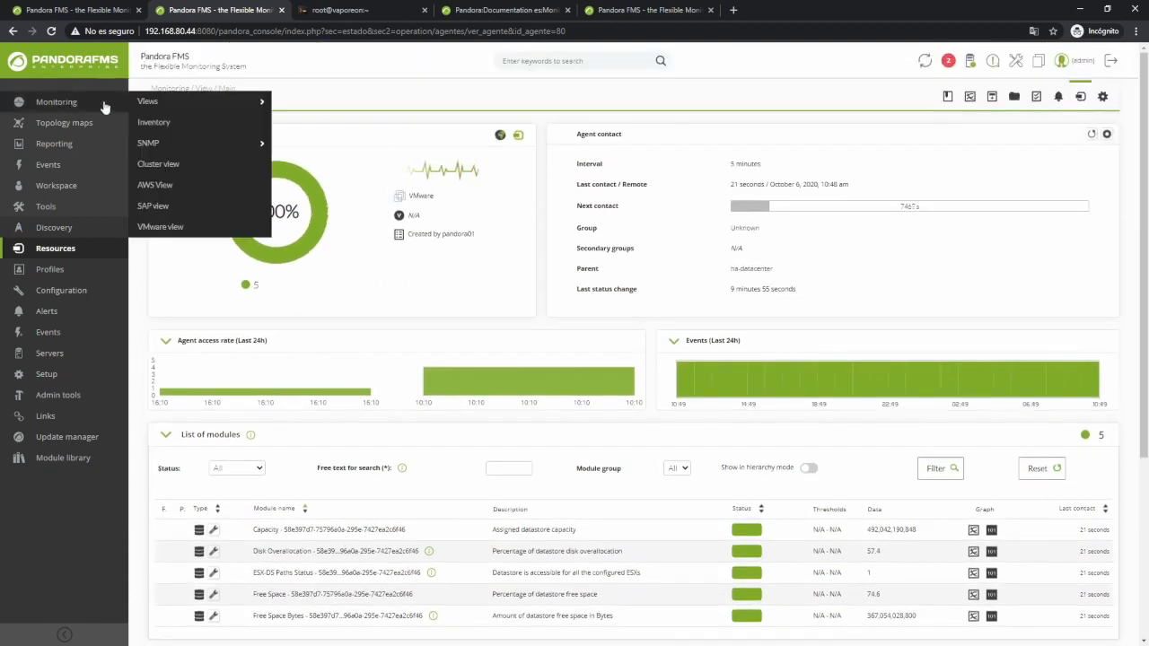
click(161, 228)
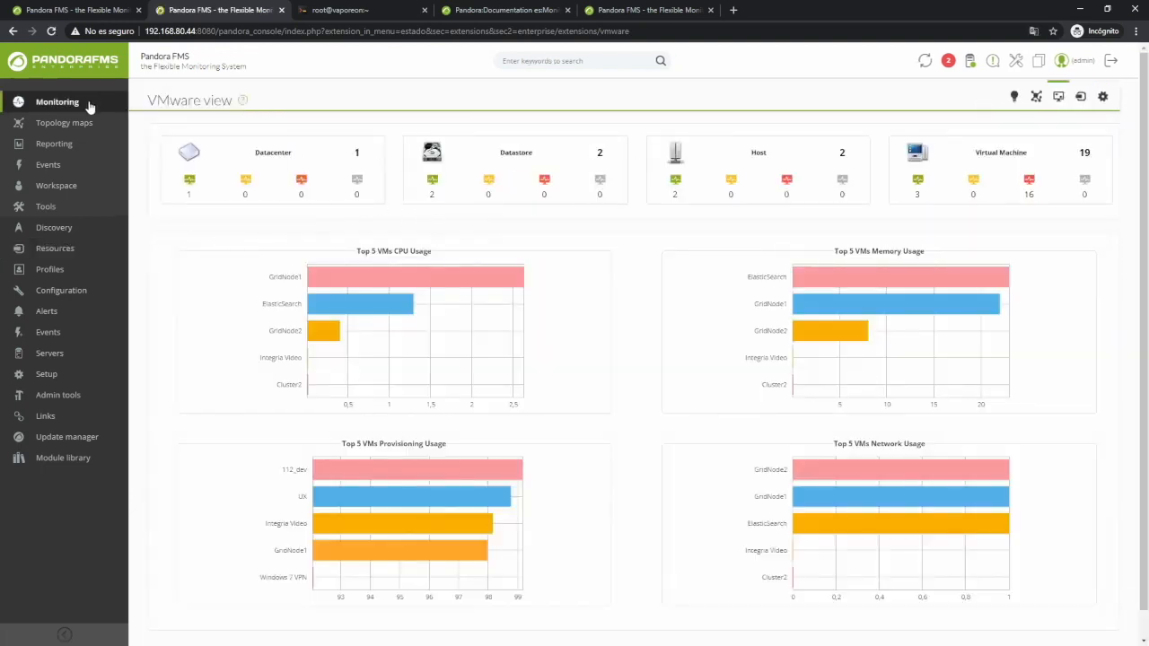
mouse_move(90, 103)
click(159, 228)
scroll(611, 309, down, 1)
mouse_move(474, 254)
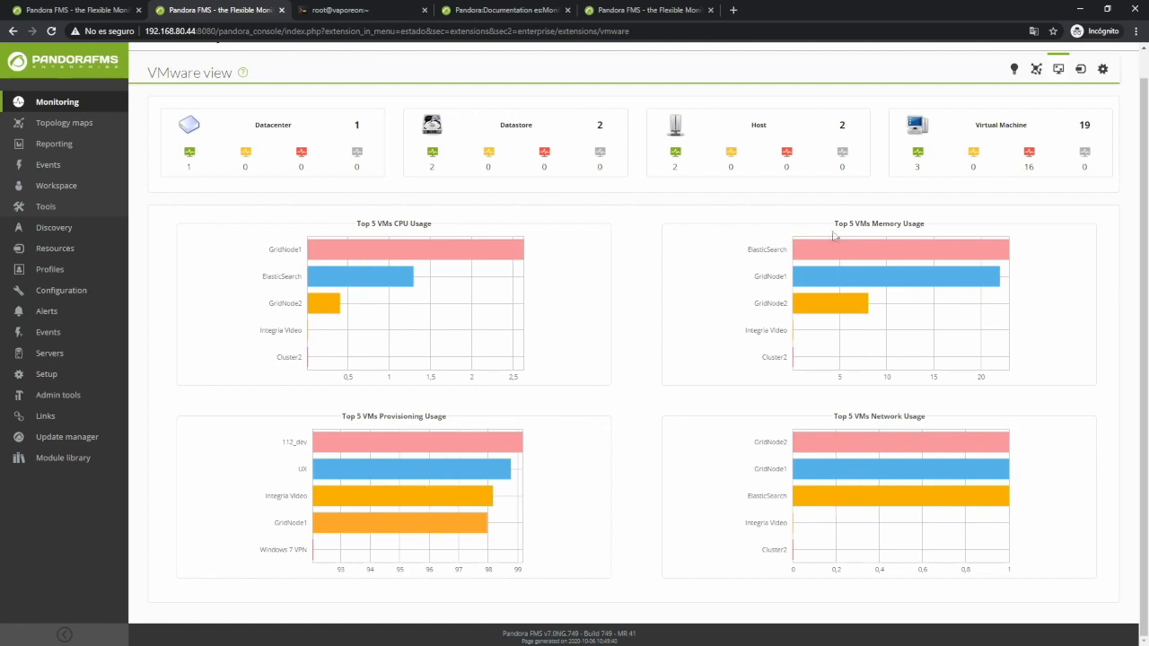
Open the VMware view options with the graph and map settings
scroll(851, 220, up, 1)
click(1101, 99)
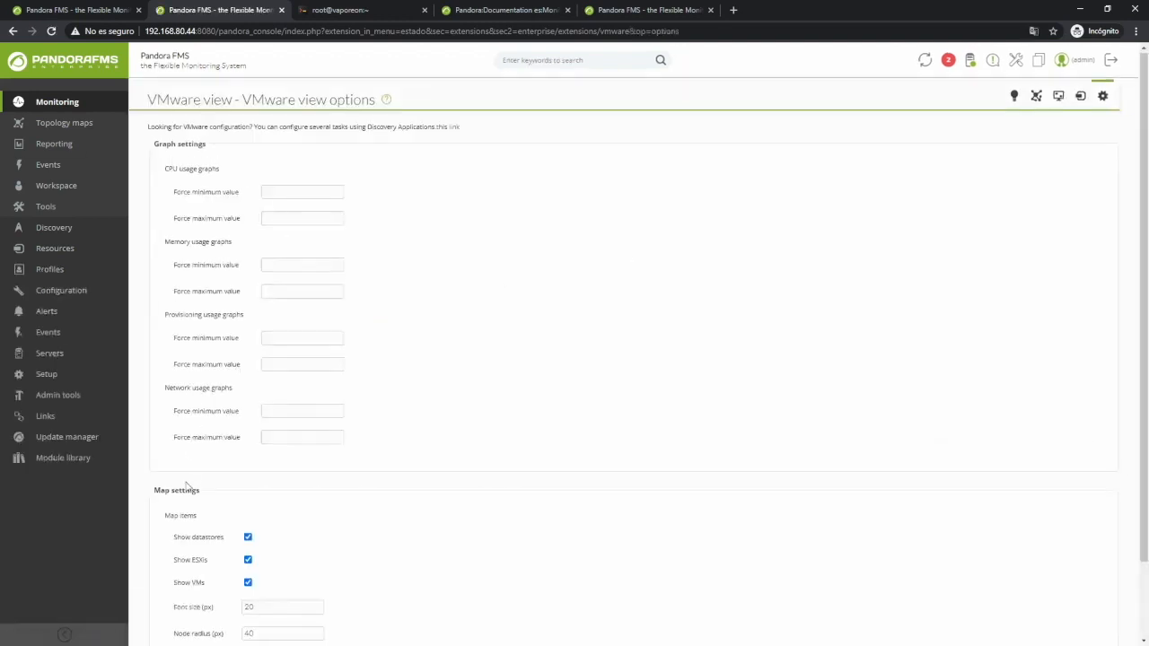
Examine the minimum and maximum value settings for the usage graphs and the map item settings
scroll(316, 271, down, 1)
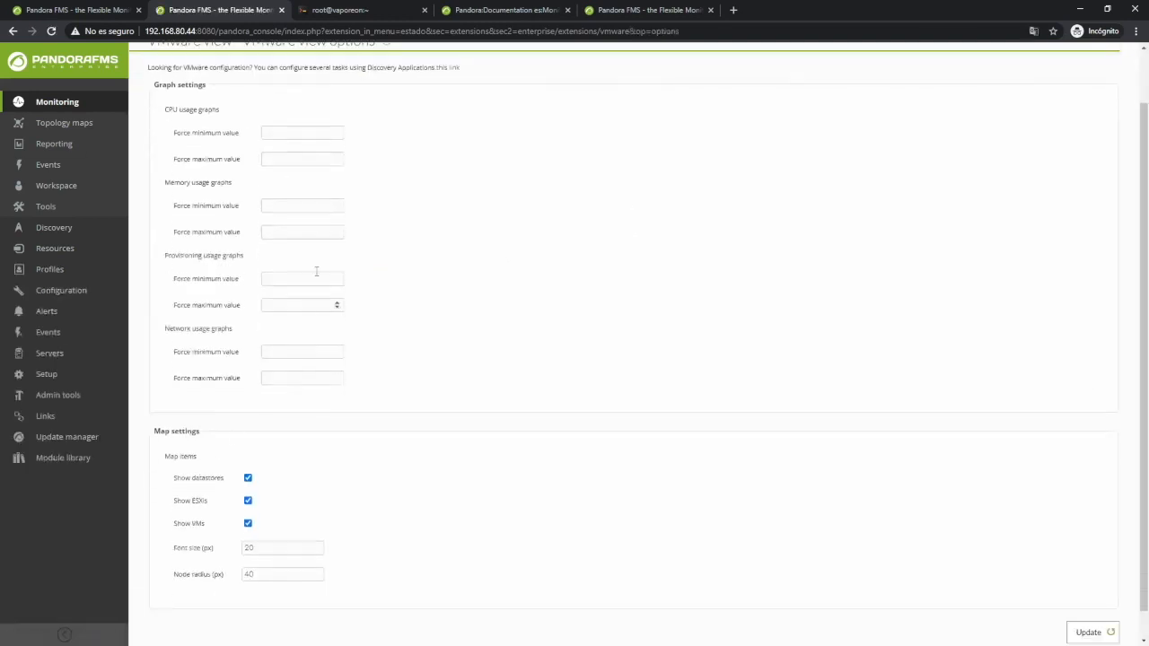
click(337, 135)
key(BackSpace)
scroll(415, 392, up, 2)
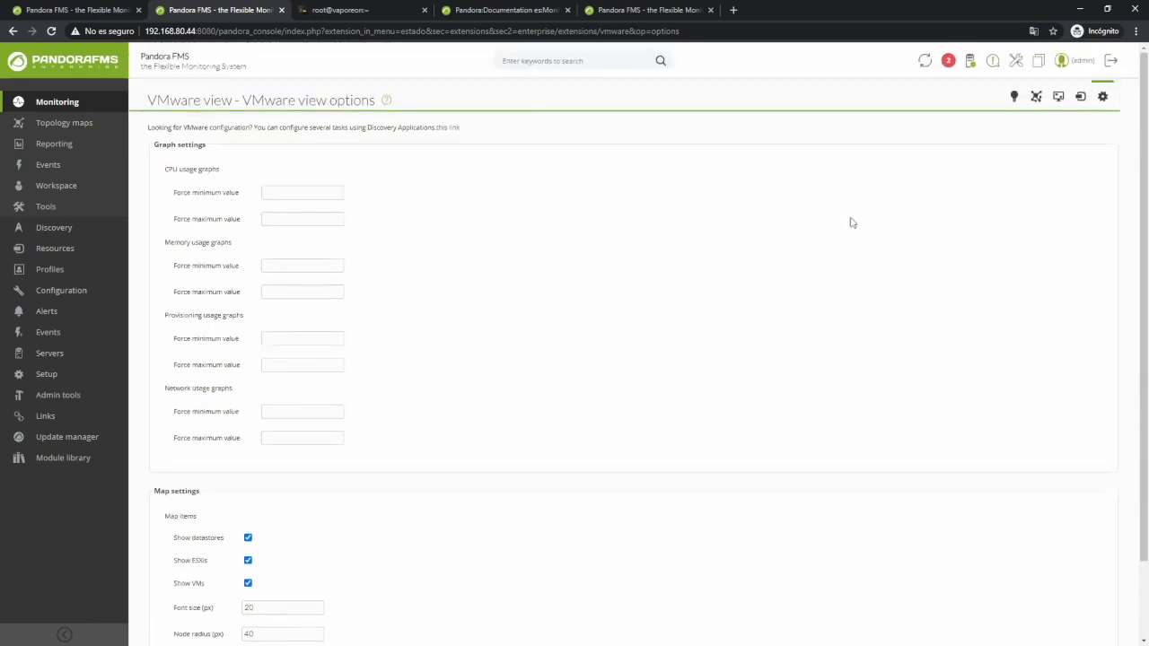
Open the VMware map and update its view with font 10, node radius 20 and virtual machines hidden
click(1036, 96)
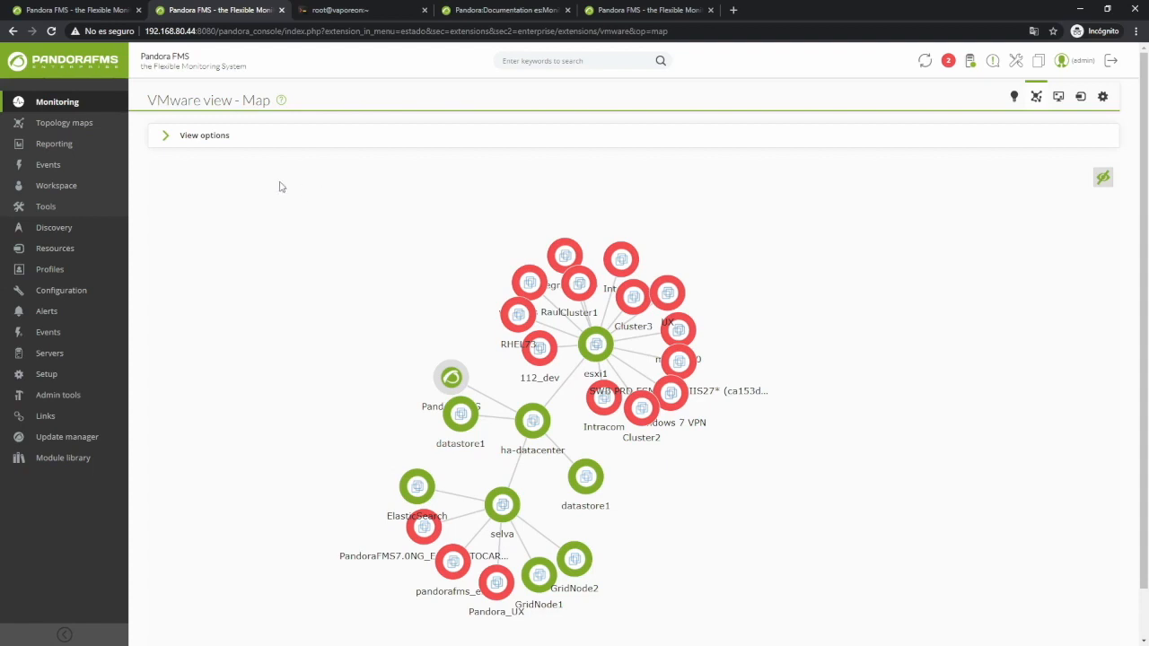
click(205, 136)
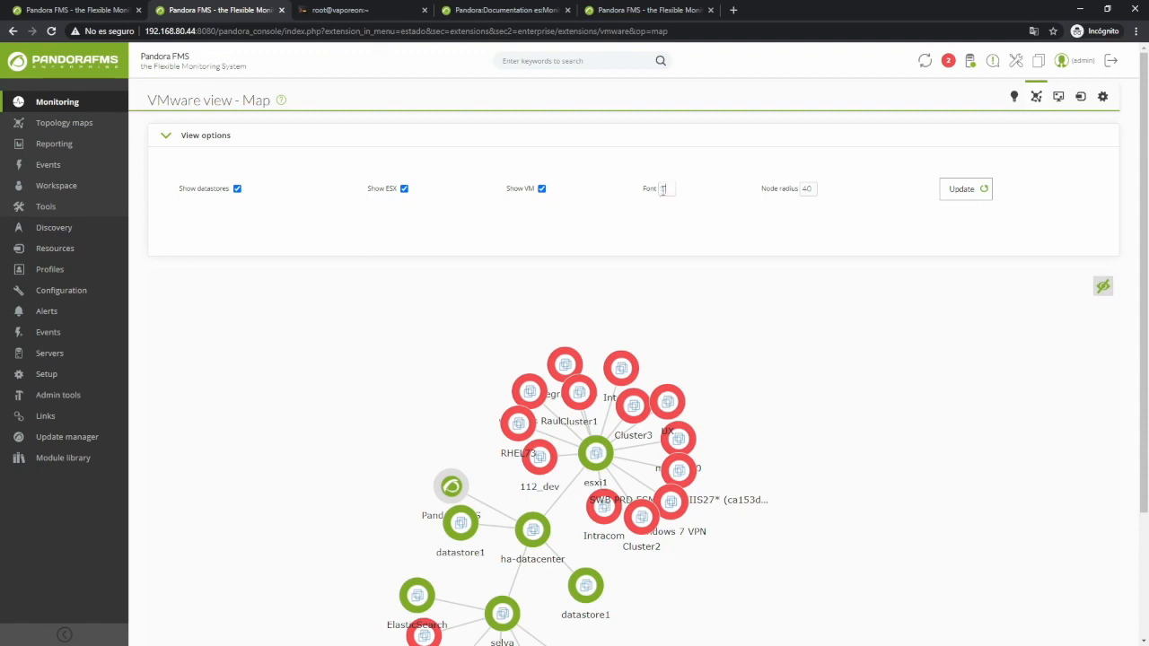
click(959, 191)
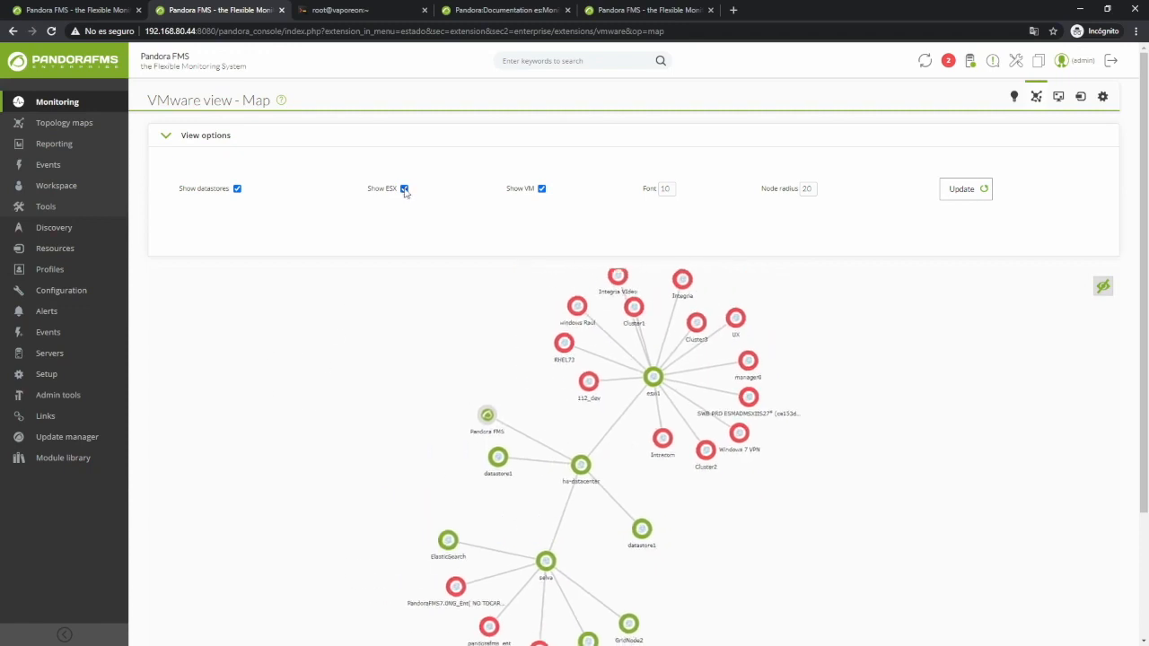
click(541, 189)
click(973, 191)
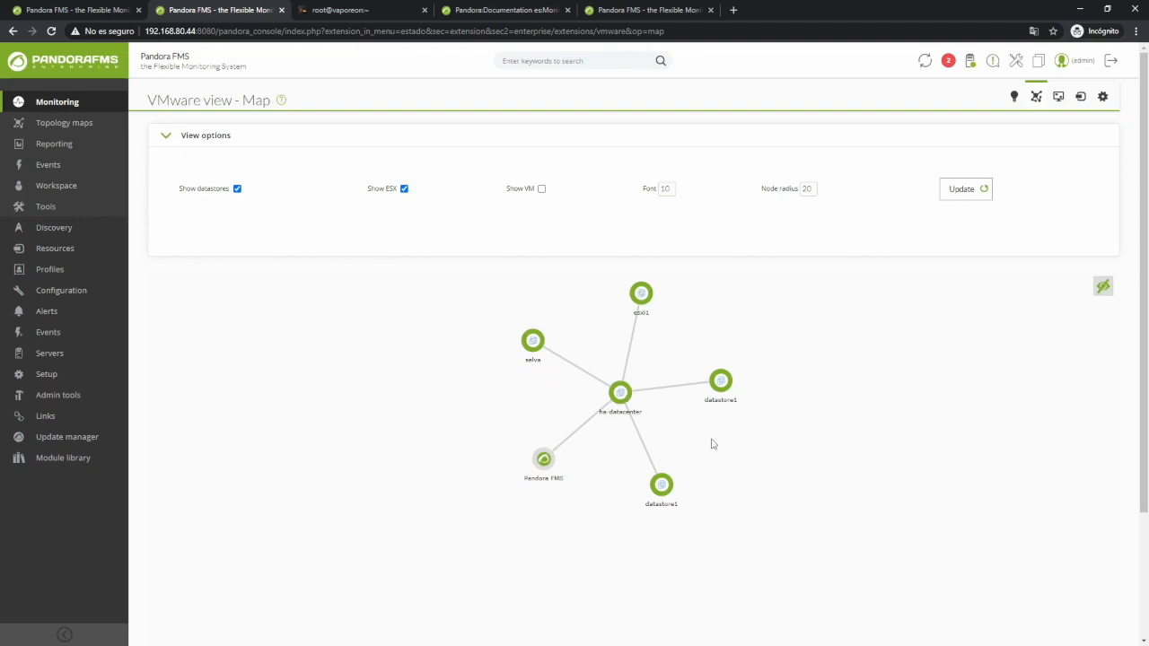
Open the ESX details for host selva and examine its resource usage and top 5 VM graphs
click(1084, 102)
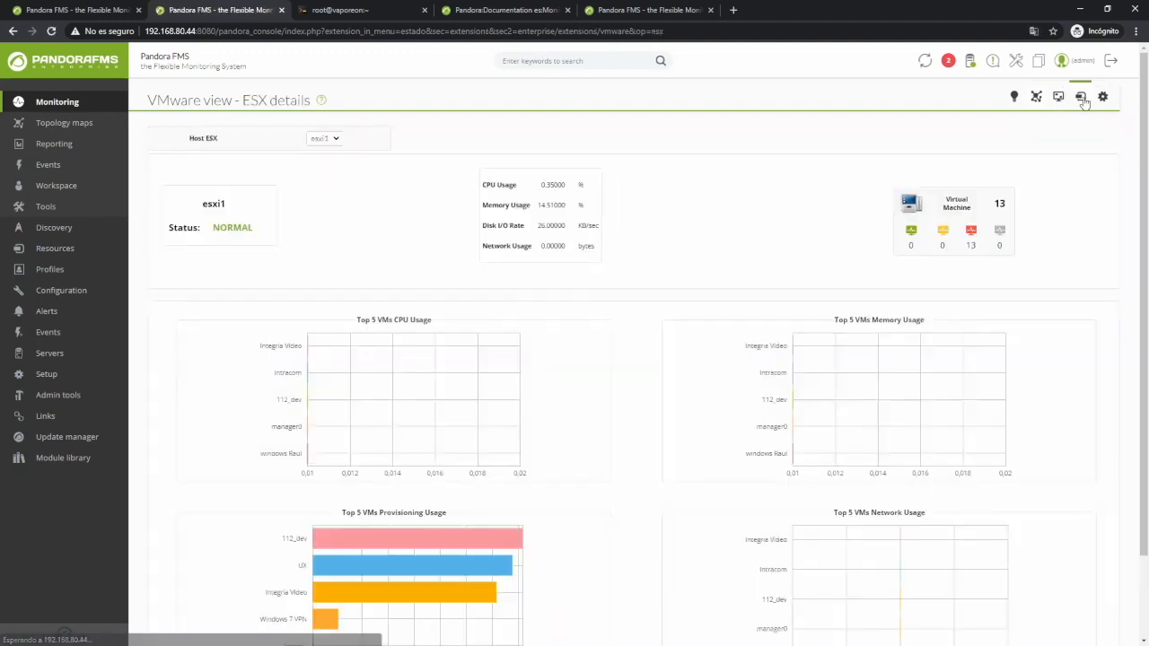
click(334, 140)
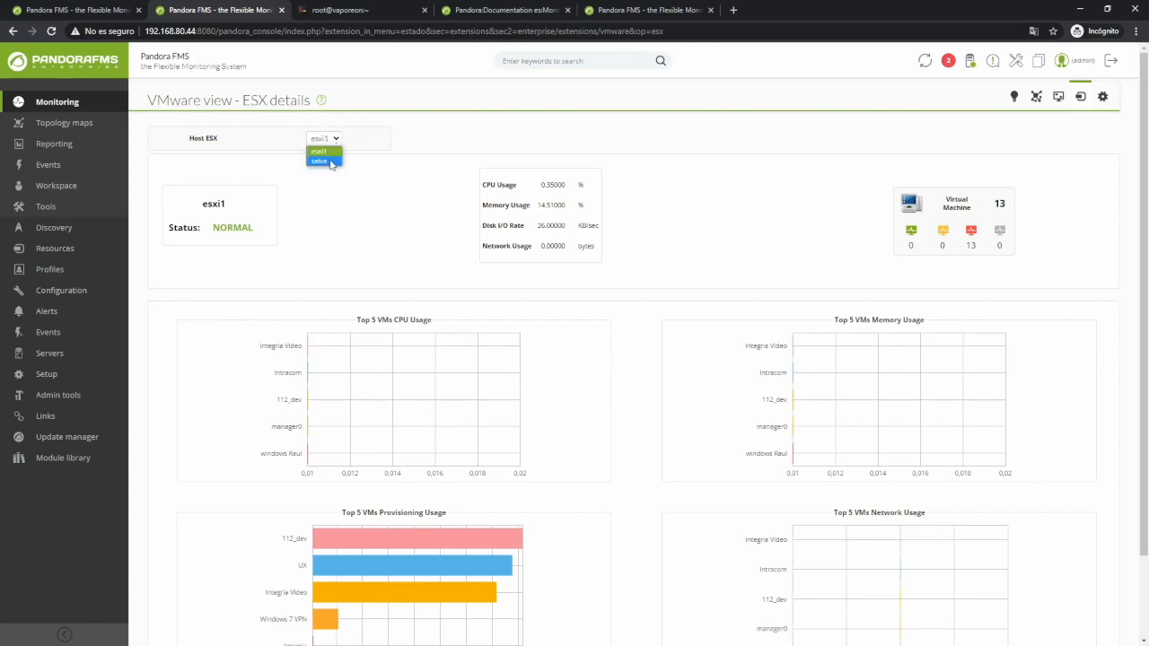
click(330, 163)
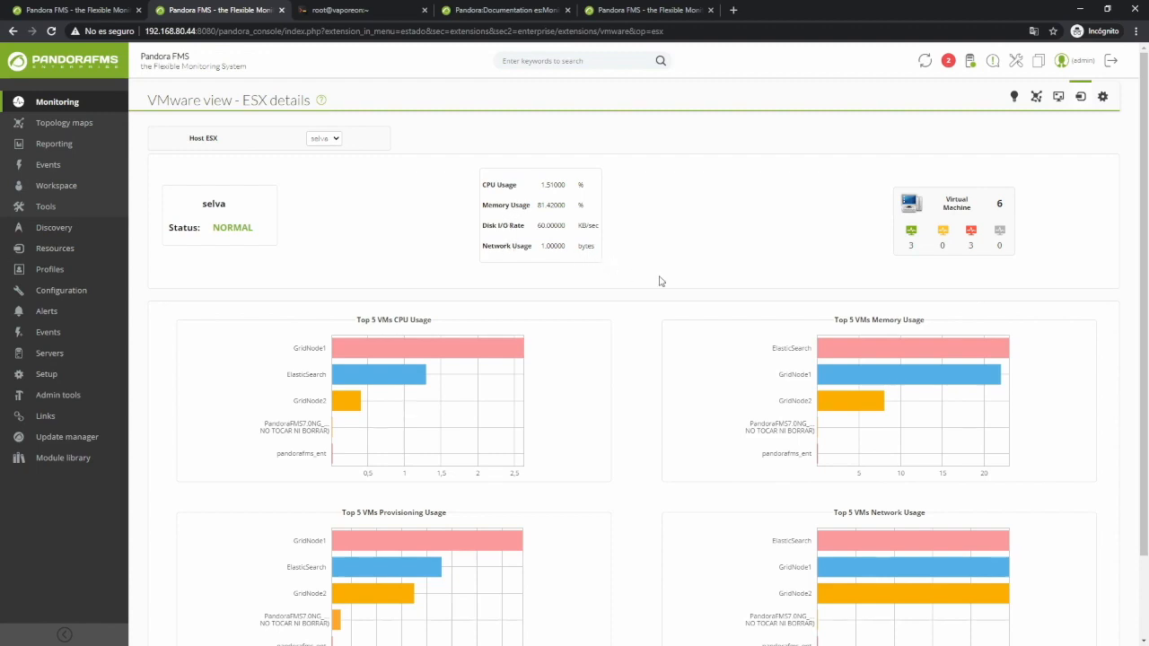
scroll(661, 281, down, 2)
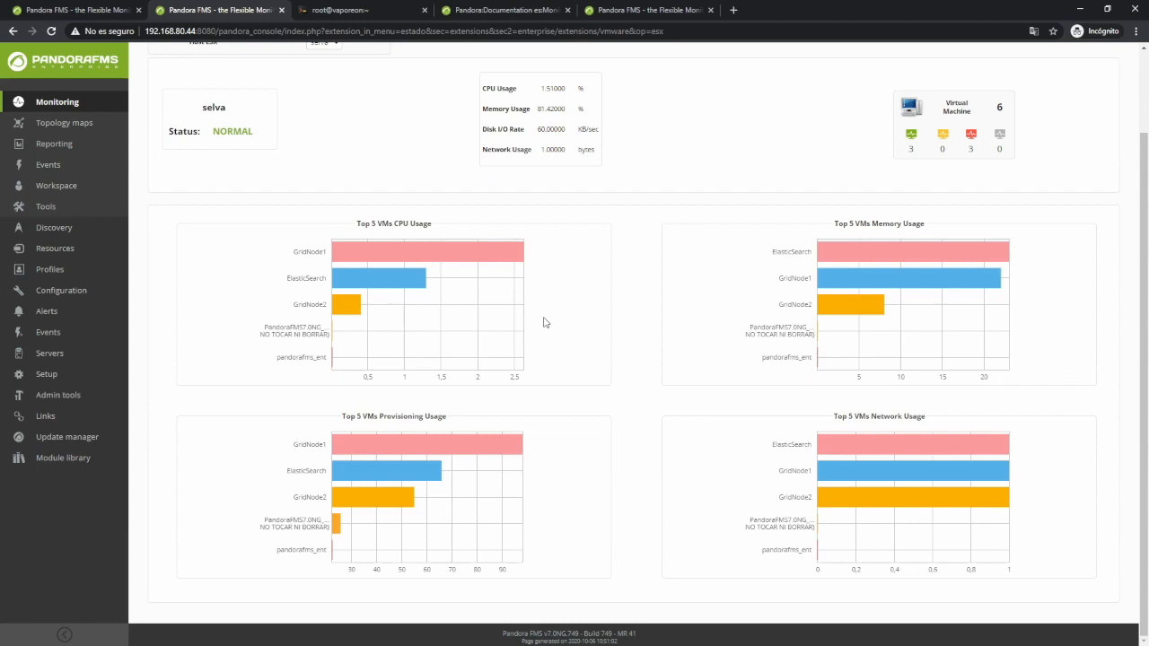
scroll(801, 231, up, 3)
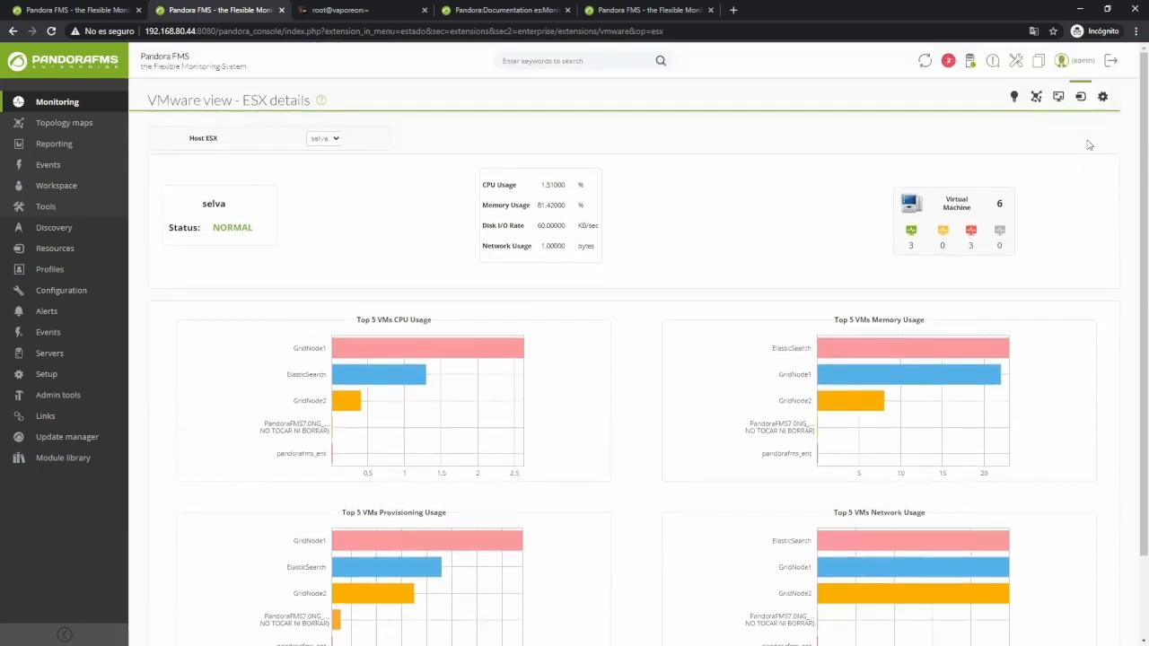
Log out of the console and dismiss the logged-out notice
click(1111, 57)
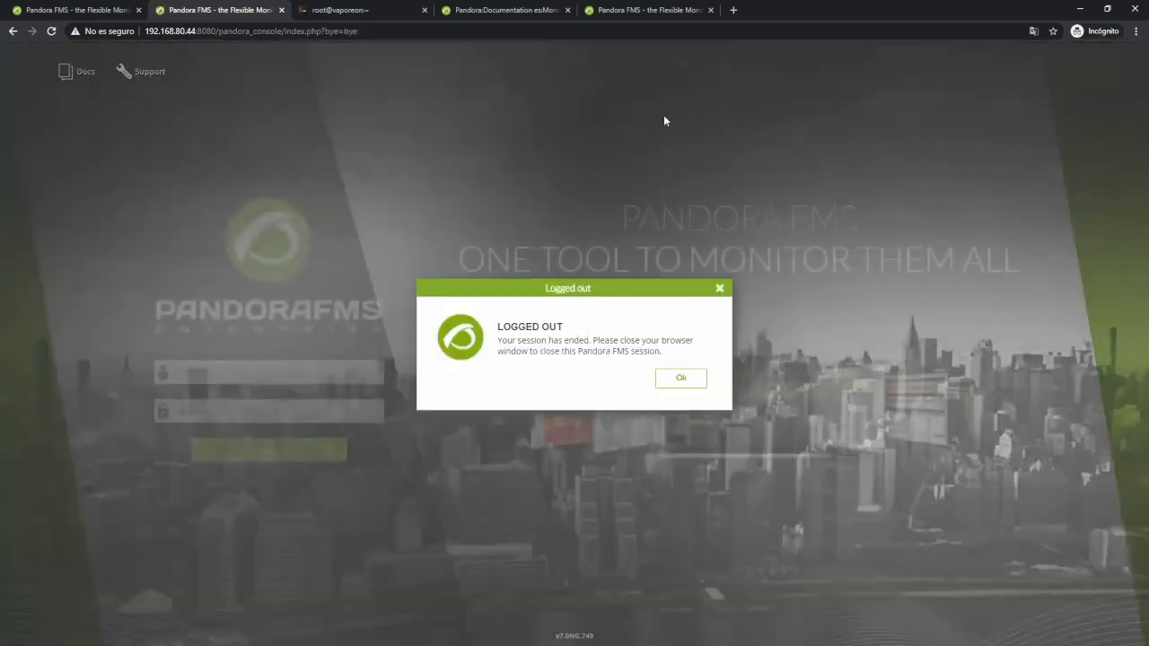
click(680, 377)
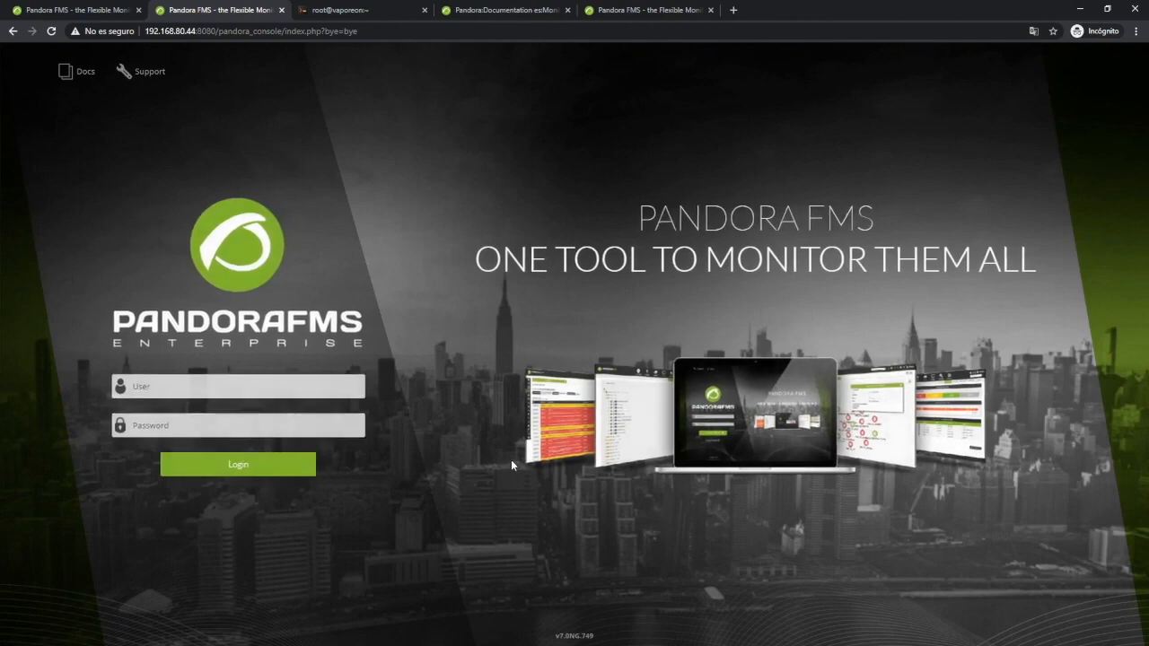